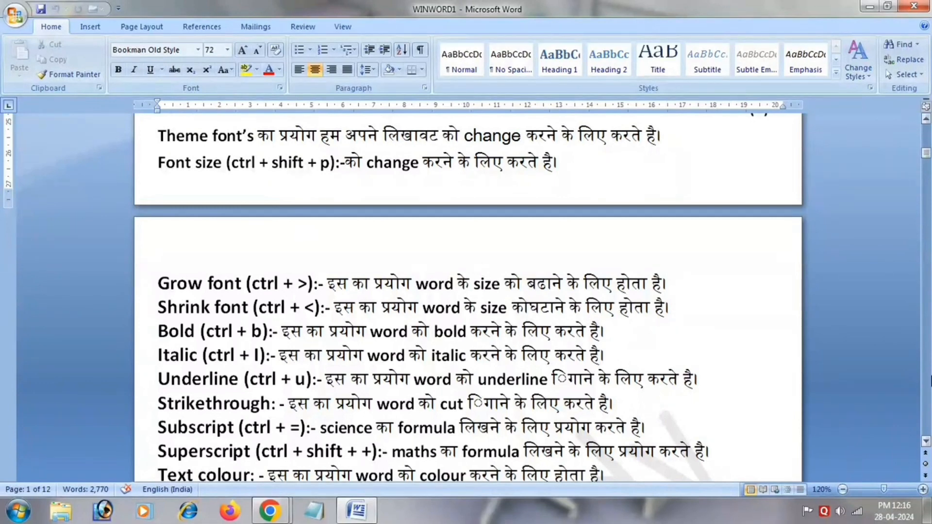
Read the notes on font formatting, bullets, indents and text alignment, from Grow font through Justify.
{"action": "left_click", "coordinate": [928, 443]}
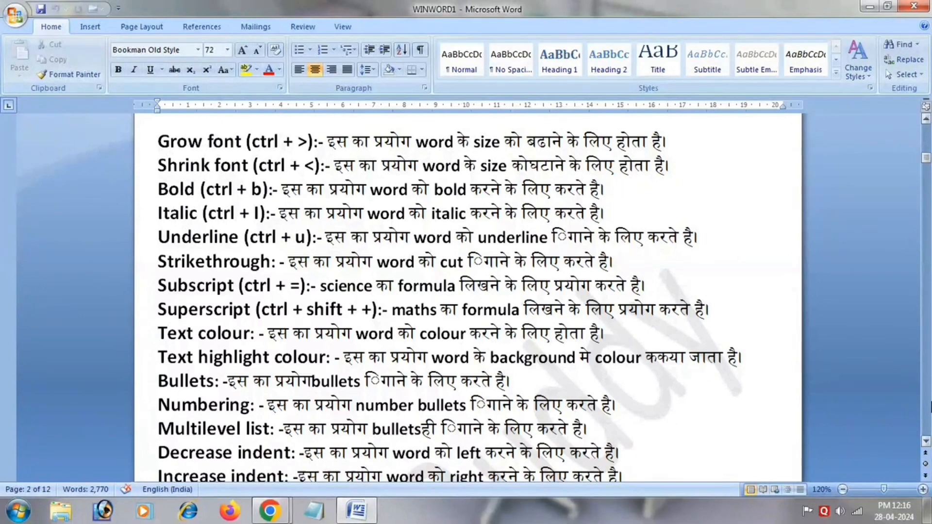
{"action": "left_click", "coordinate": [925, 442]}
{"action": "left_click", "coordinate": [926, 441]}
{"action": "left_click", "coordinate": [925, 442]}
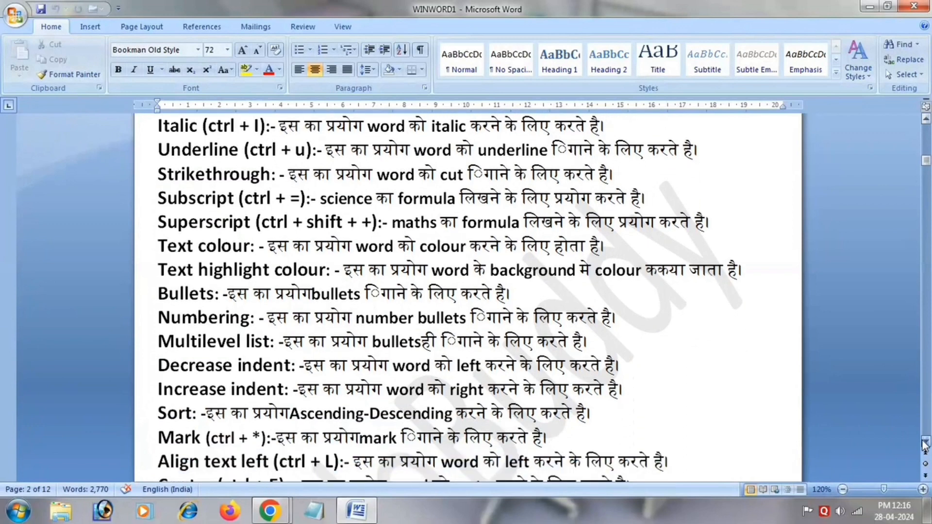
{"action": "left_click", "coordinate": [925, 442]}
{"action": "left_click", "coordinate": [925, 442]}
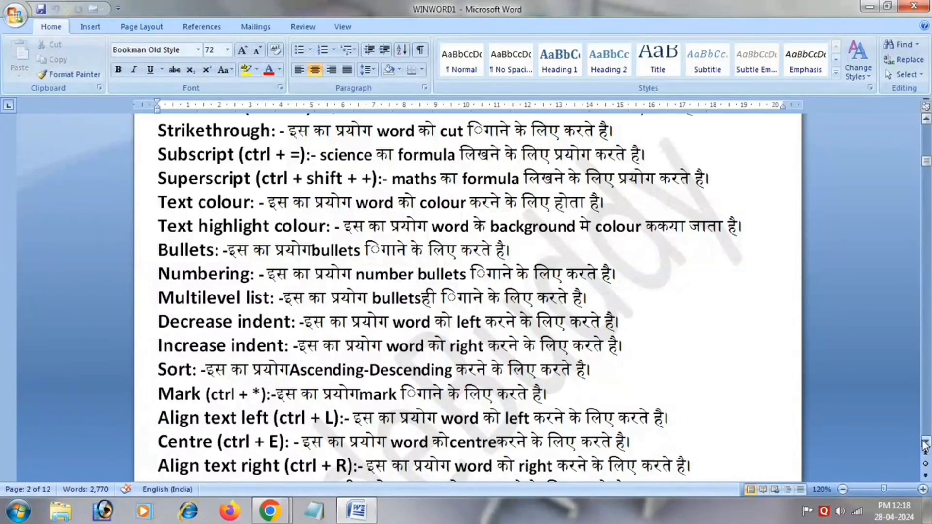
{"action": "scroll", "coordinate": [925, 444], "scroll_direction": "down", "scroll_amount": 3}
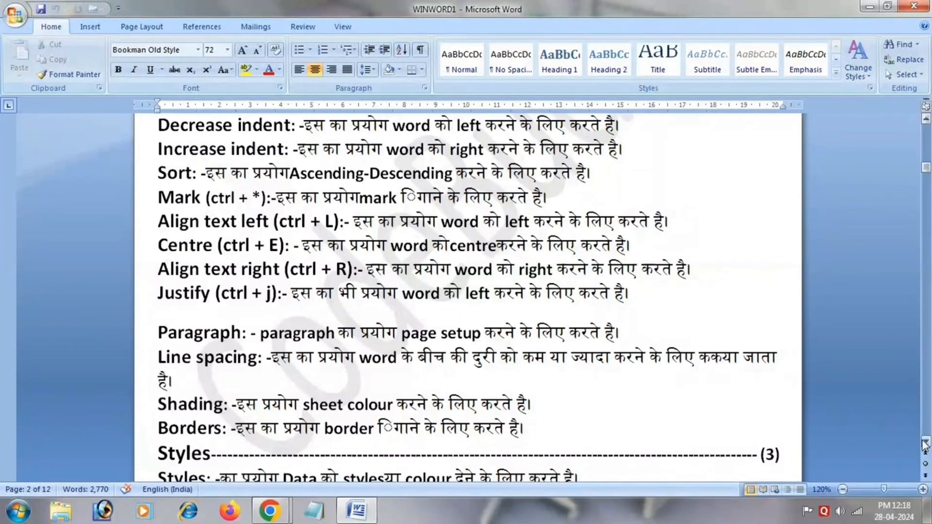
Review the notes on paragraph, line spacing, shading and borders, plus the Styles and Editing sections.
{"action": "left_click", "coordinate": [925, 443]}
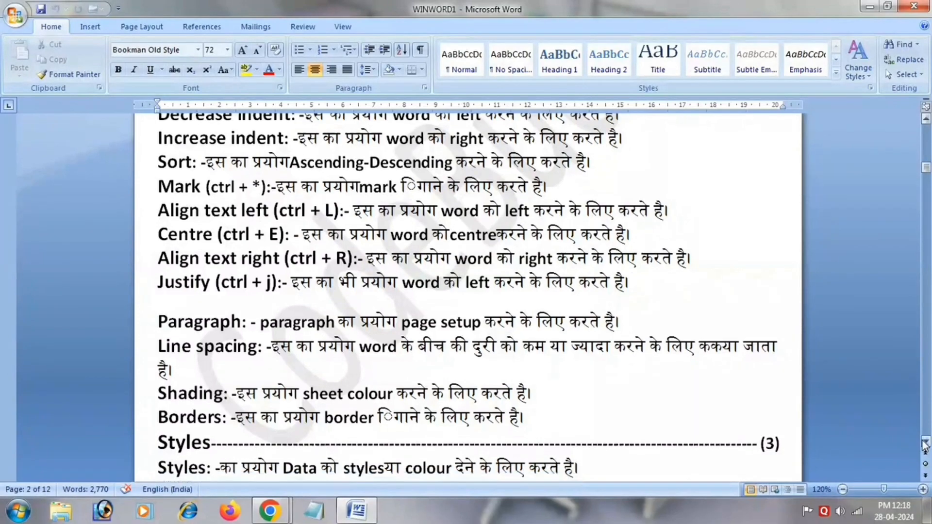
{"action": "left_click", "coordinate": [925, 443]}
{"action": "left_click", "coordinate": [925, 443]}
{"action": "left_click", "coordinate": [925, 443]}
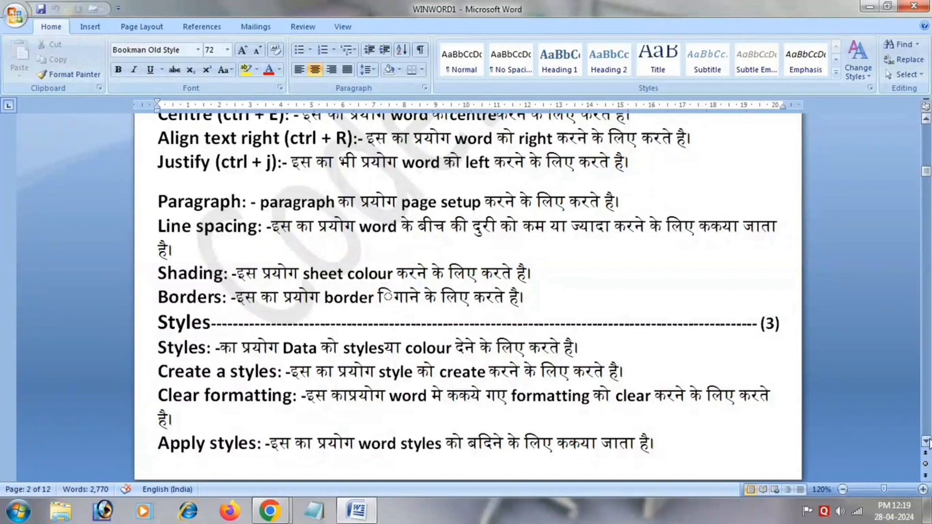
{"action": "left_click", "coordinate": [926, 442]}
{"action": "scroll", "coordinate": [926, 442], "scroll_direction": "down", "scroll_amount": 2}
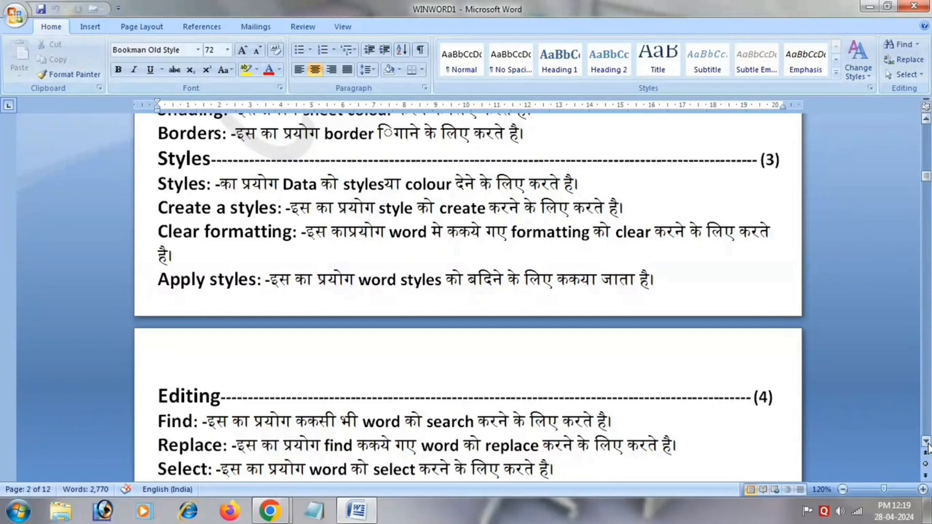
{"action": "scroll", "coordinate": [926, 441], "scroll_direction": "down", "scroll_amount": 3}
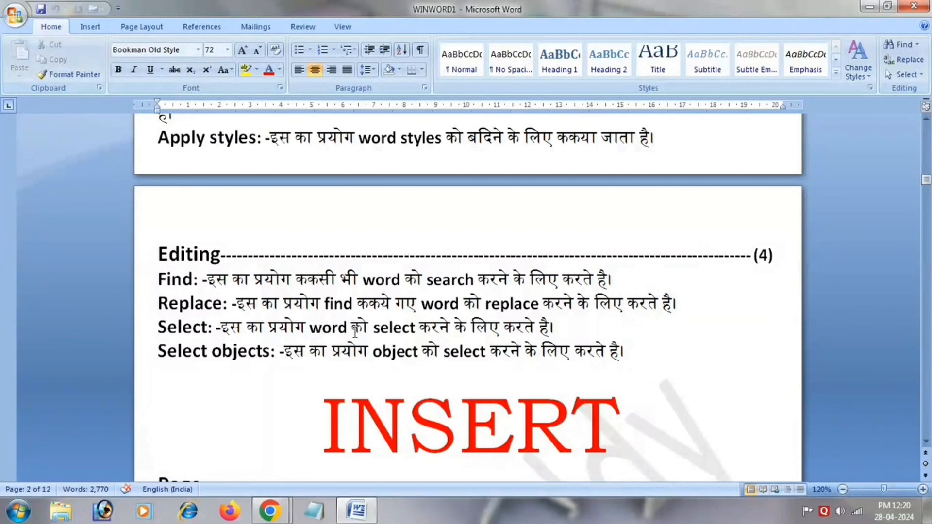
Insert the missing space in the second "Insert table" line of the INSERT chapter so it reads "rows and columns".
{"action": "scroll", "coordinate": [929, 448], "scroll_direction": "down", "scroll_amount": 5}
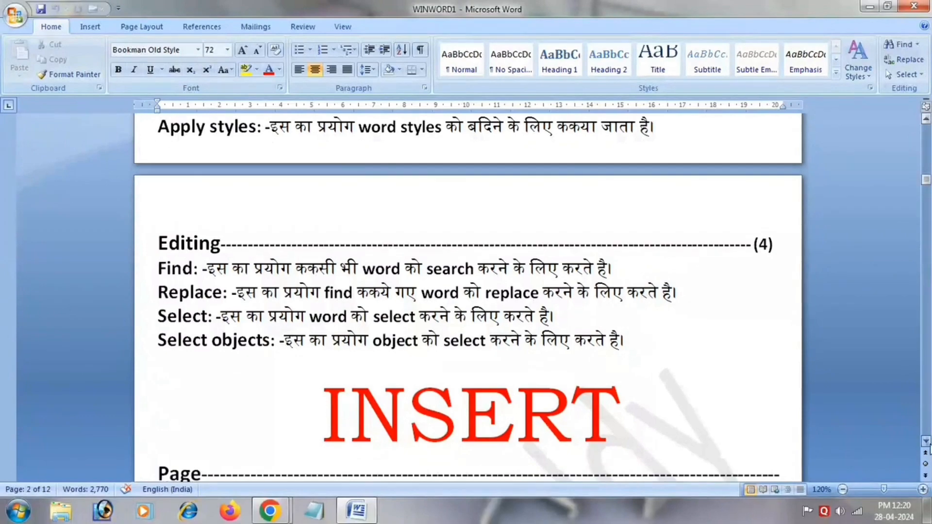
{"action": "scroll", "coordinate": [929, 448], "scroll_direction": "down", "scroll_amount": 1}
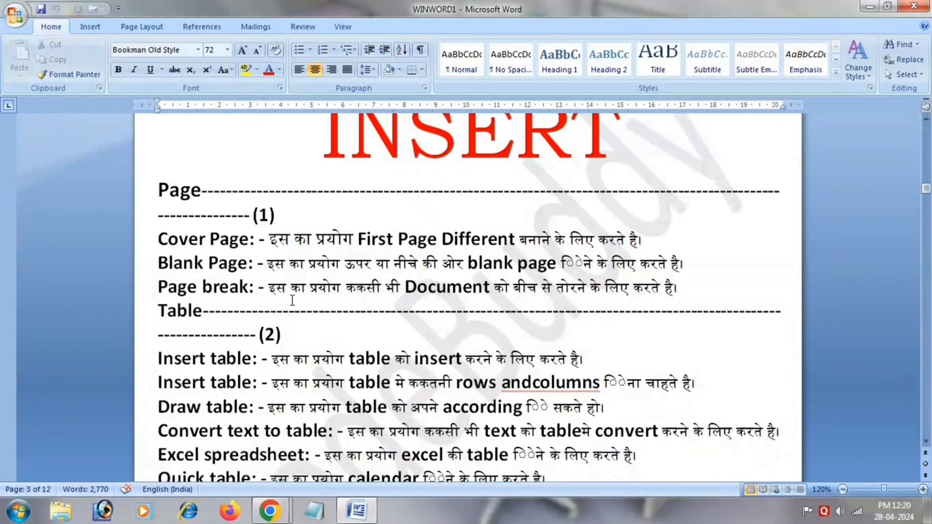
{"action": "left_click", "coordinate": [533, 383]}
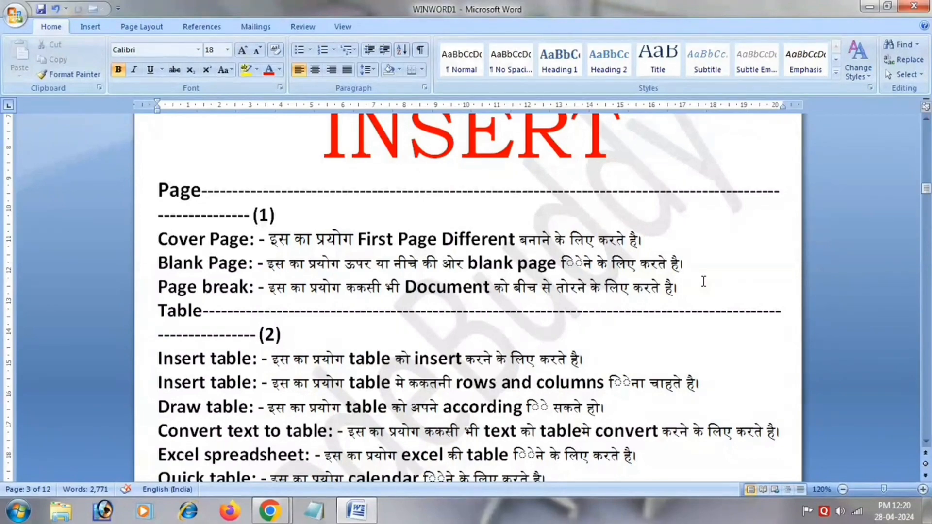
Add a space to the SmartArt term in the Illustrations section so it reads "Smart Art".
{"action": "scroll", "coordinate": [926, 442], "scroll_direction": "down", "scroll_amount": 2}
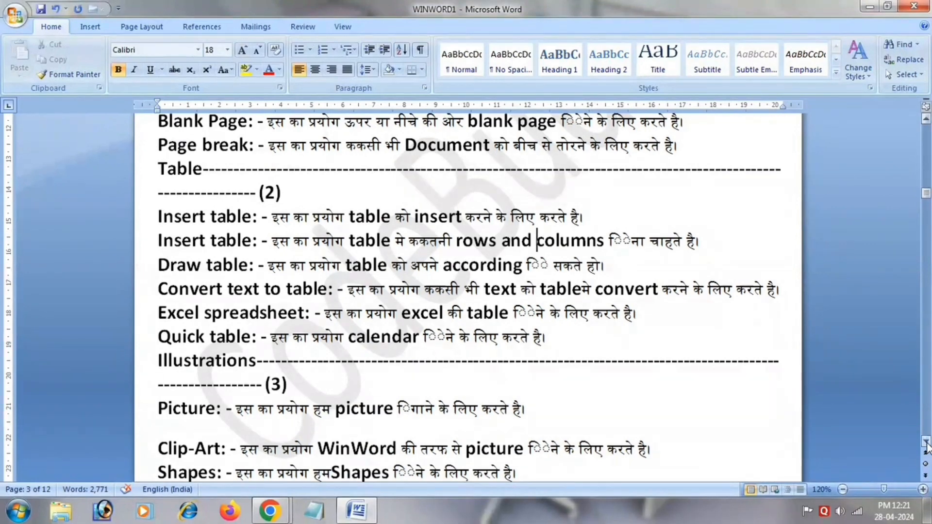
{"action": "scroll", "coordinate": [358, 294], "scroll_direction": "down", "scroll_amount": 3}
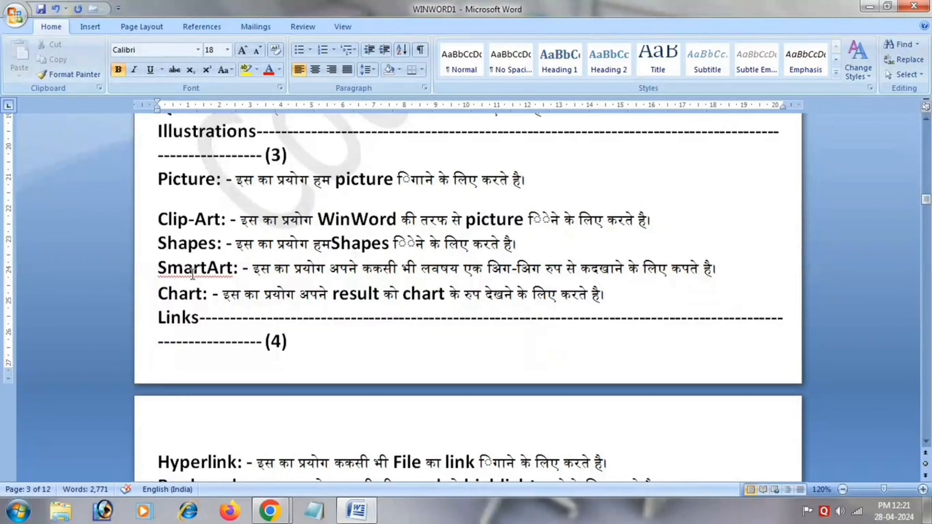
{"action": "left_click", "coordinate": [212, 268]}
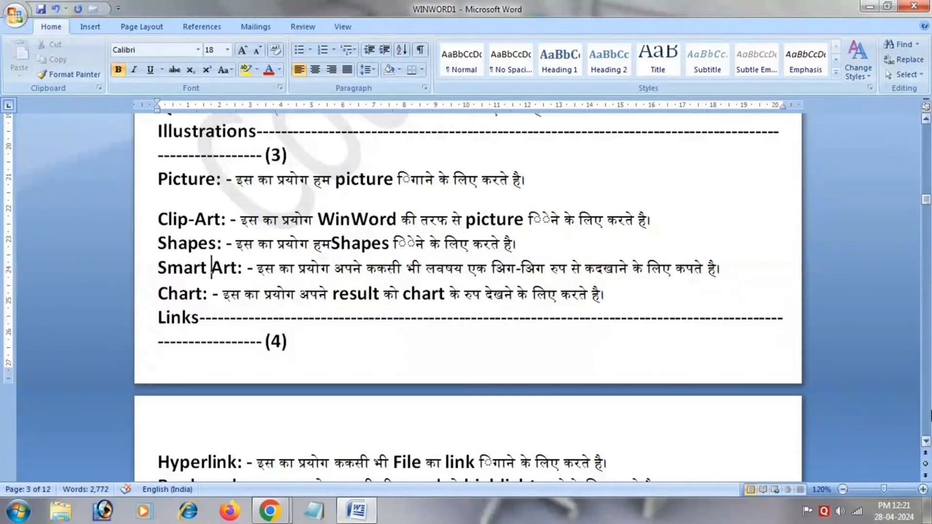
Read through the Links, Header & Footer, Text and Symbols notes up to the start of the Page Layout chapter.
{"action": "left_click", "coordinate": [926, 441]}
{"action": "scroll", "coordinate": [927, 441], "scroll_direction": "down", "scroll_amount": 3}
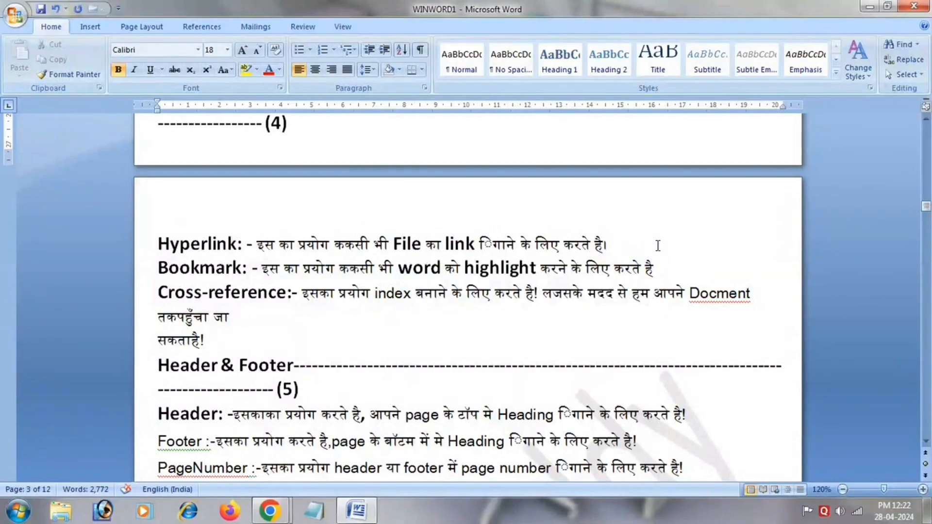
{"action": "left_click", "coordinate": [926, 442]}
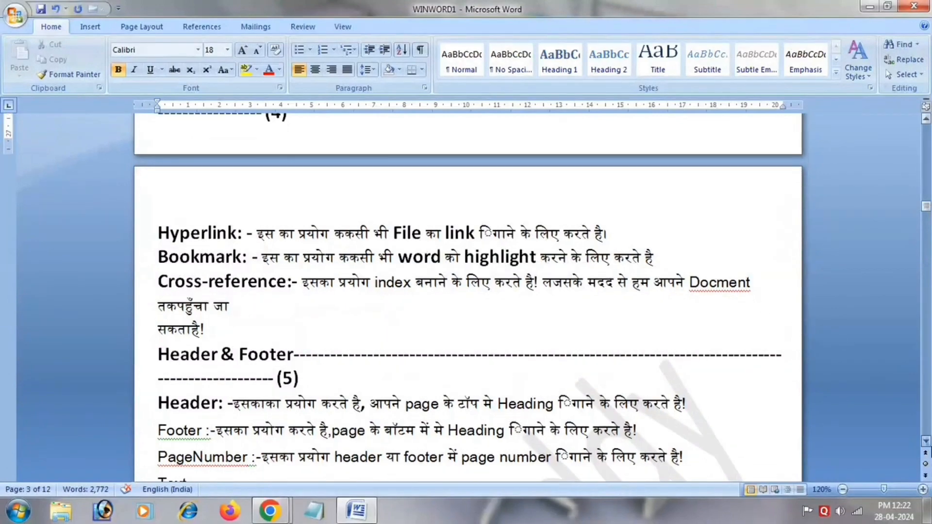
{"action": "scroll", "coordinate": [925, 441], "scroll_direction": "down", "scroll_amount": 6}
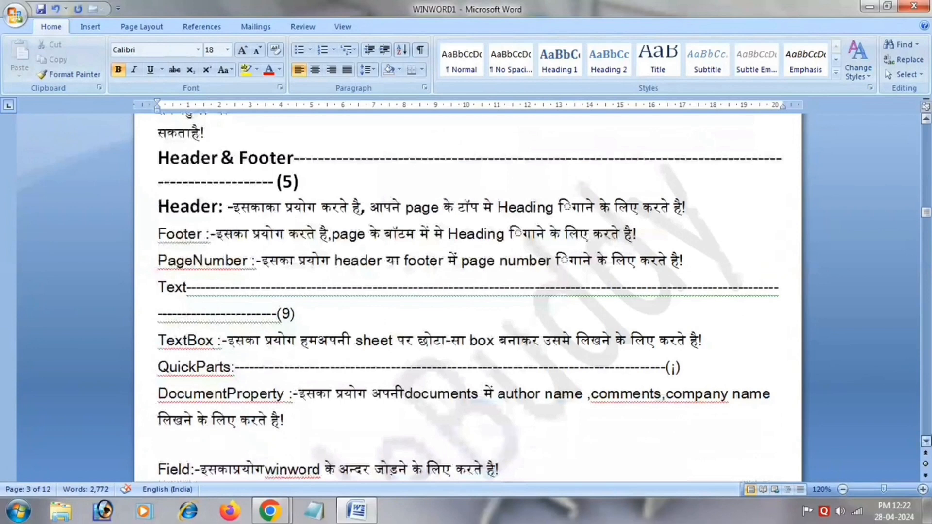
{"action": "left_click", "coordinate": [928, 381]}
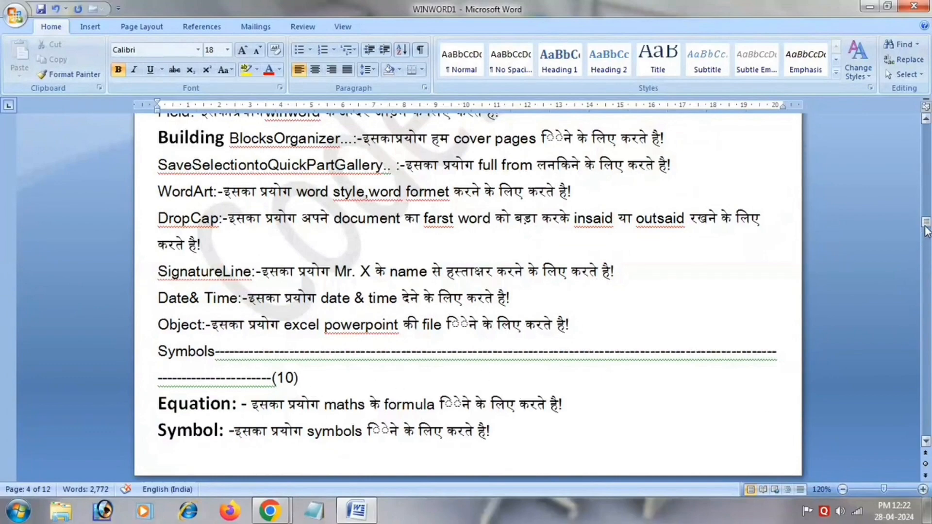
{"action": "left_click_drag", "start_coordinate": [927, 226], "coordinate": [929, 228]}
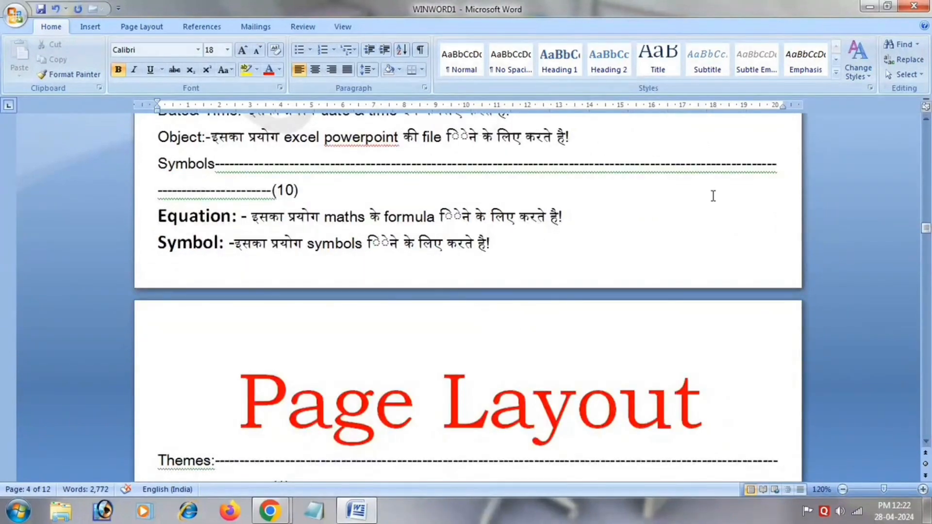
{"action": "left_click_drag", "start_coordinate": [927, 228], "coordinate": [927, 236]}
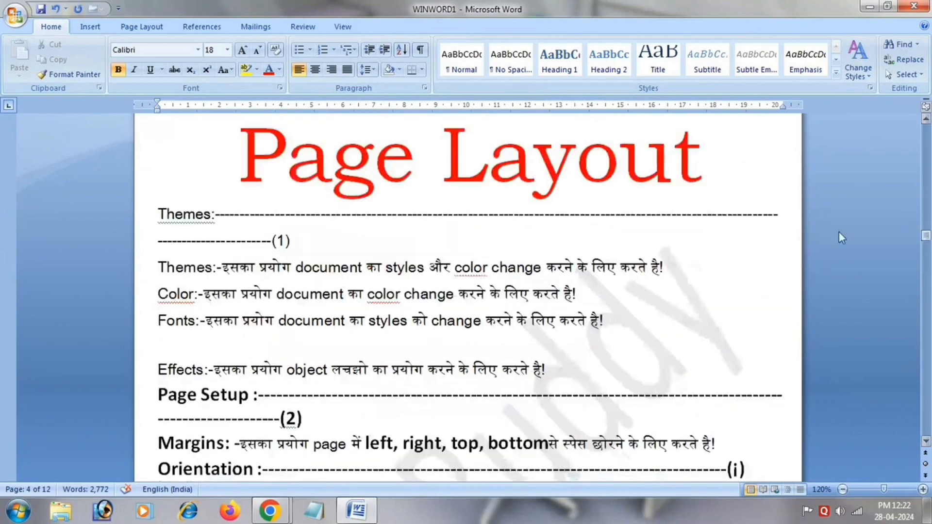
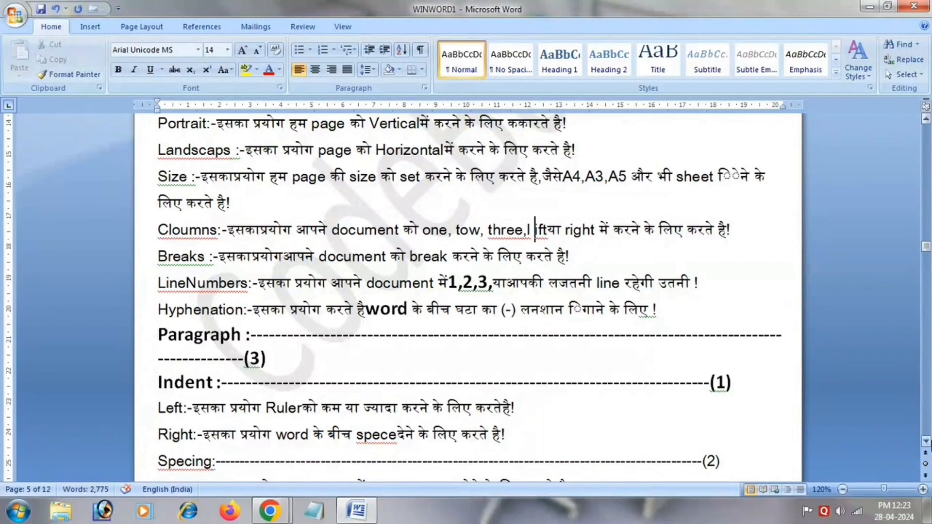
Read the remaining Page Layout notes from Columns and Breaks through Paragraph spacing, up to the Table of Contents entry in the References chapter.
{"action": "left_click", "coordinate": [926, 441]}
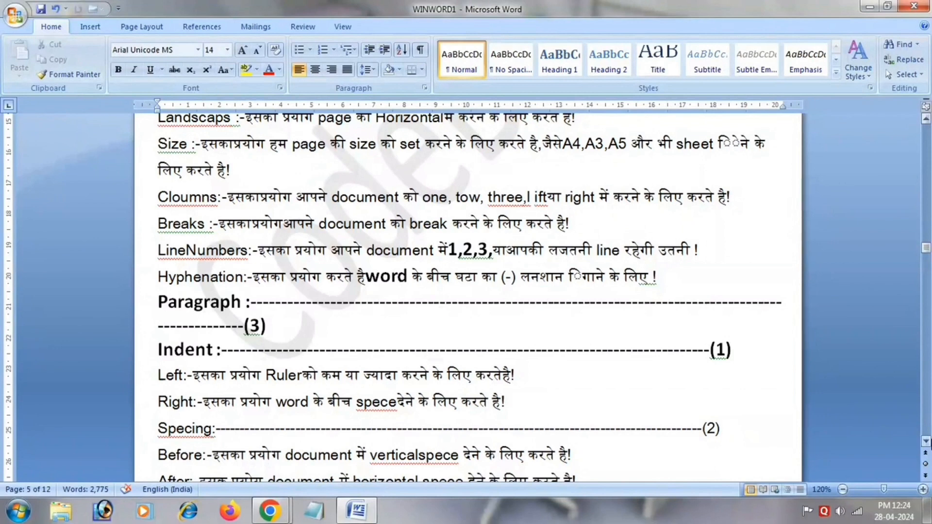
{"action": "scroll", "coordinate": [927, 443], "scroll_direction": "down", "scroll_amount": 3}
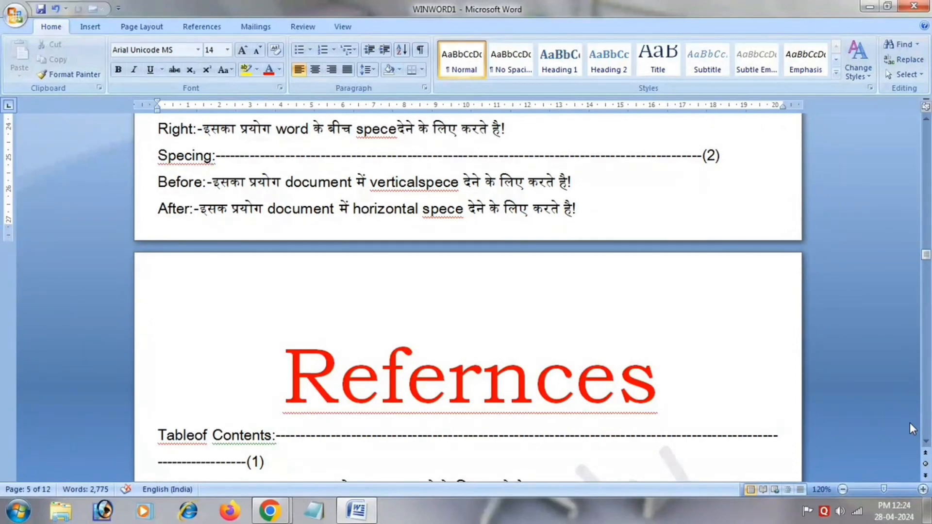
{"action": "left_click", "coordinate": [195, 435]}
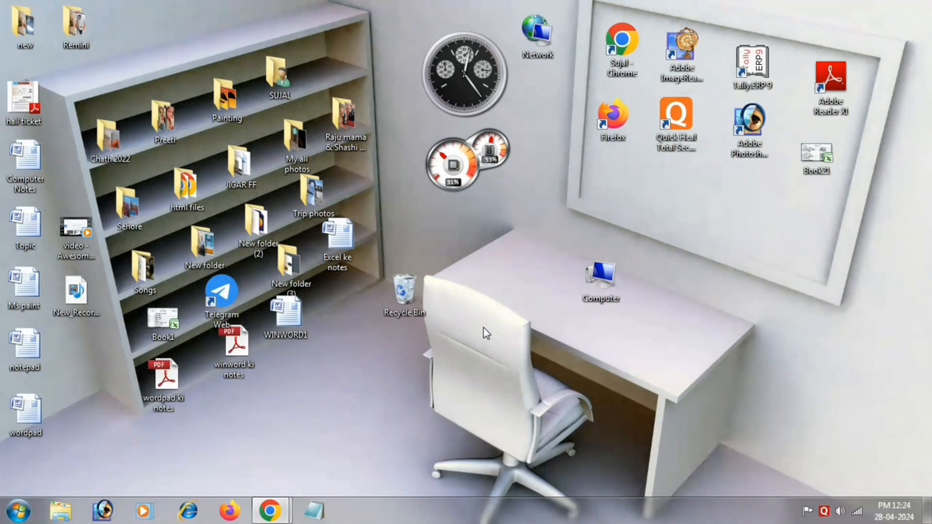
Launch Microsoft Office Word 2007 from the Microsoft Office group of installed programs.
{"action": "left_click", "coordinate": [18, 511]}
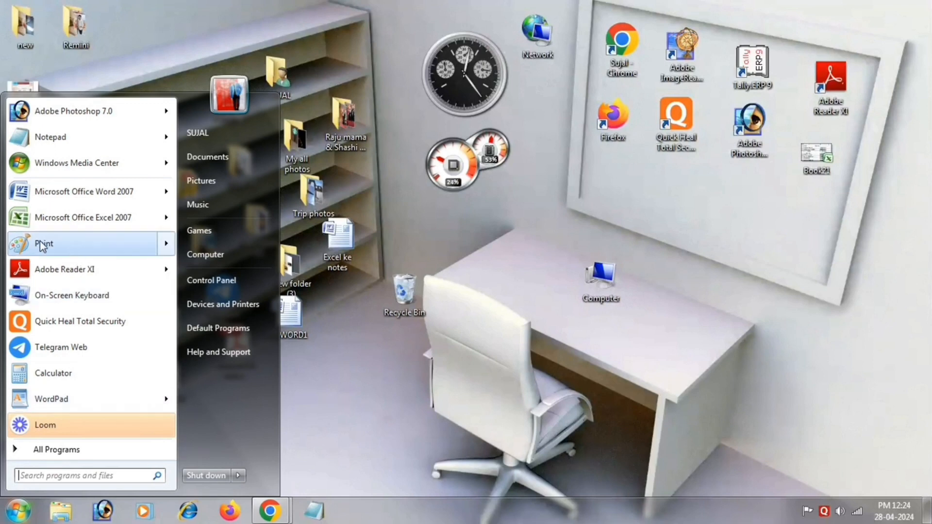
{"action": "mouse_move", "coordinate": [84, 203]}
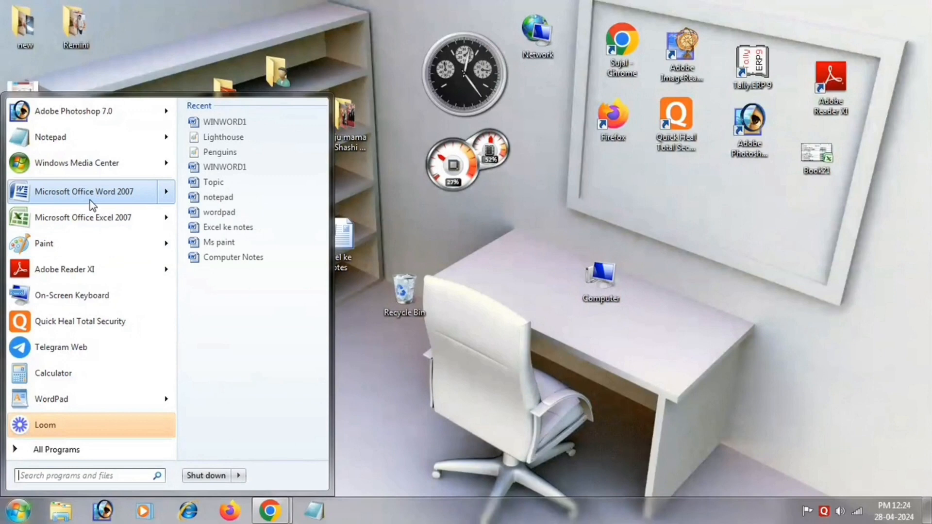
{"action": "left_click", "coordinate": [87, 452]}
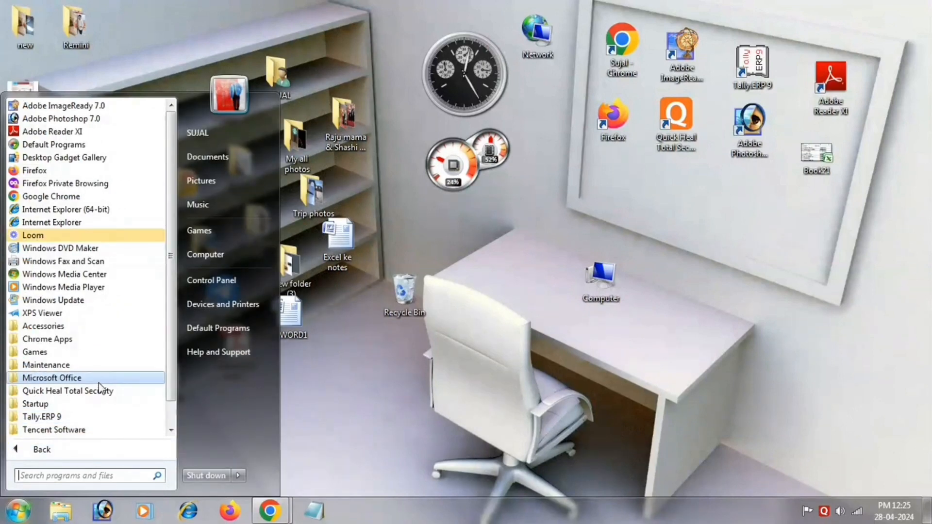
{"action": "left_click", "coordinate": [98, 382]}
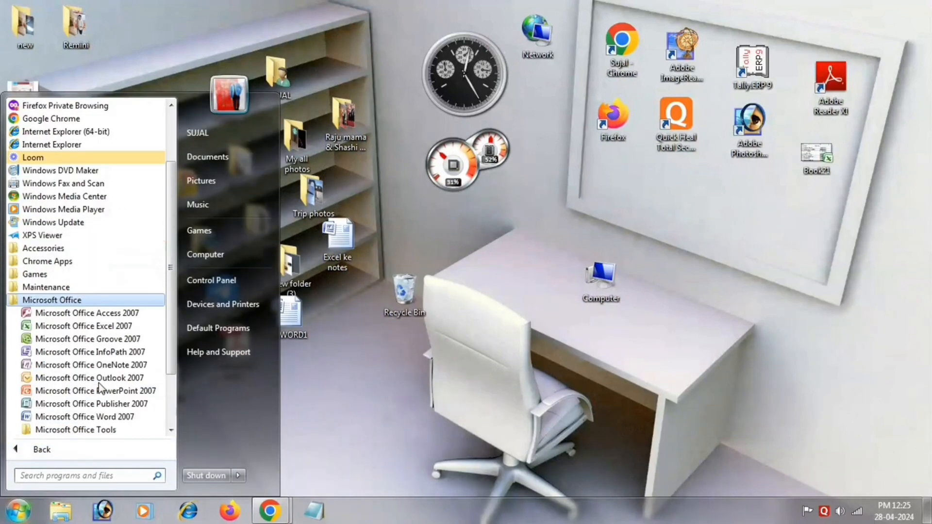
{"action": "left_click", "coordinate": [125, 421]}
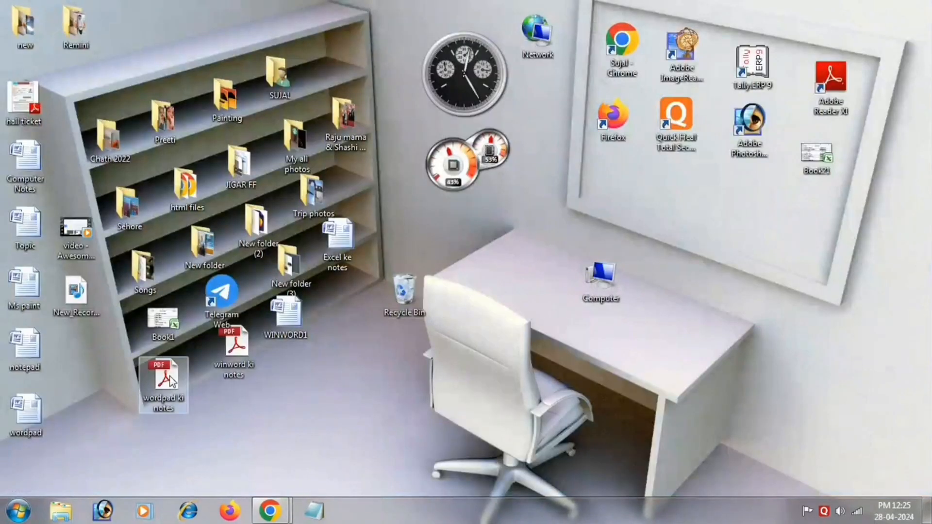
Launch Word by running the command winword.
{"action": "key", "text": "super+r"}
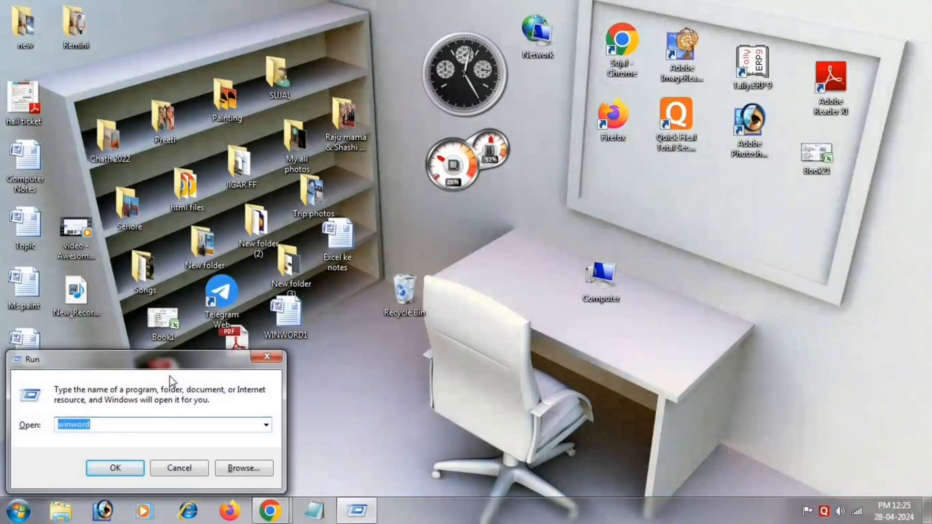
{"action": "type", "text": "2w"}
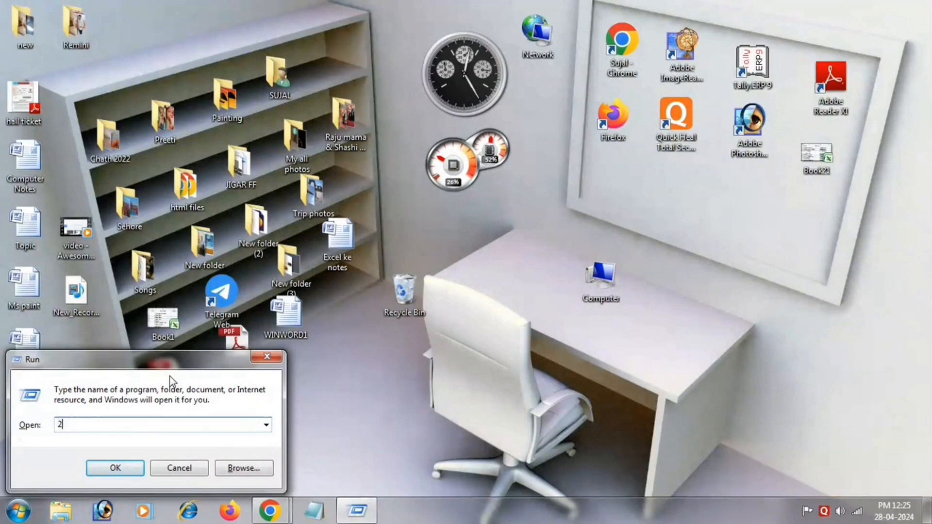
{"action": "key", "text": "BackSpace"}
{"action": "key", "text": "BackSpace"}
{"action": "type", "text": "w"}
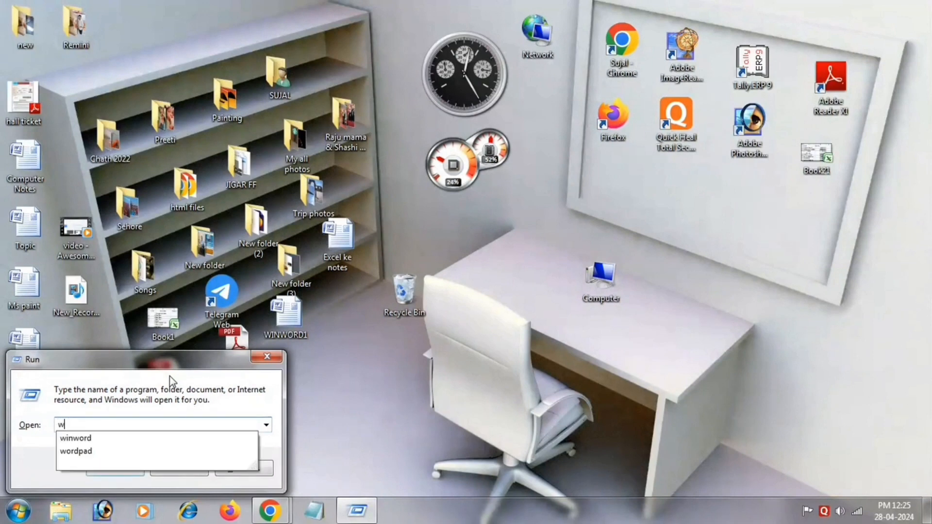
{"action": "type", "text": "inword"}
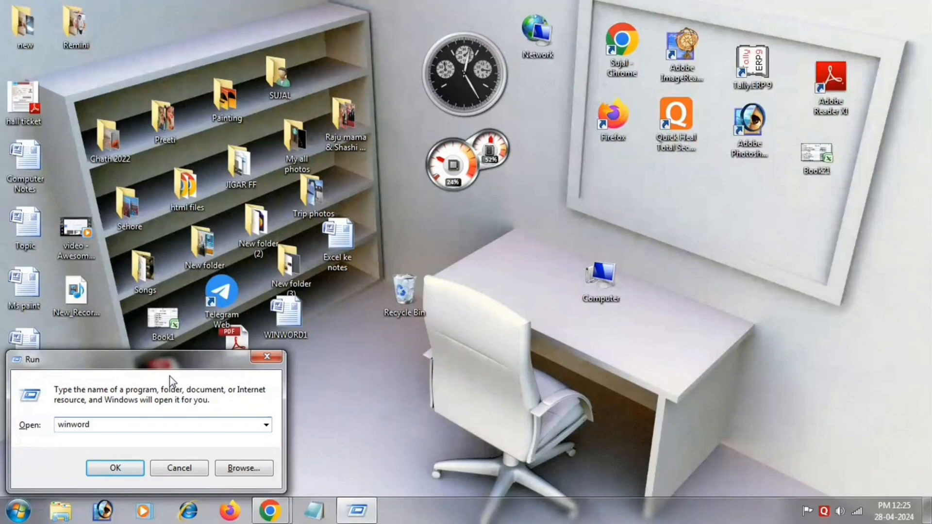
{"action": "key", "text": "Return"}
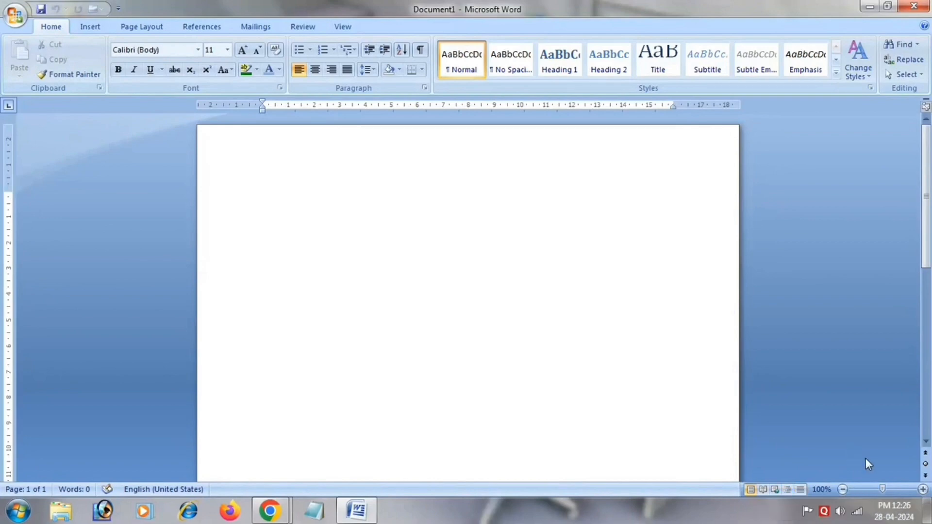
Set the blank document's zoom to 110% and narrow its top, left and right page margins.
{"action": "double_click", "coordinate": [843, 489]}
{"action": "double_click", "coordinate": [922, 489]}
{"action": "left_click", "coordinate": [922, 489]}
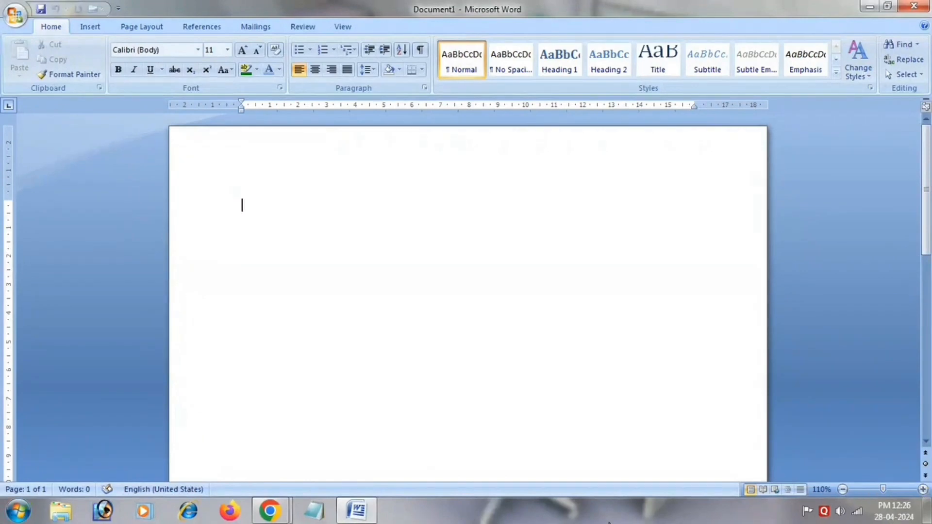
{"action": "left_click_drag", "start_coordinate": [8, 199], "coordinate": [8, 137]}
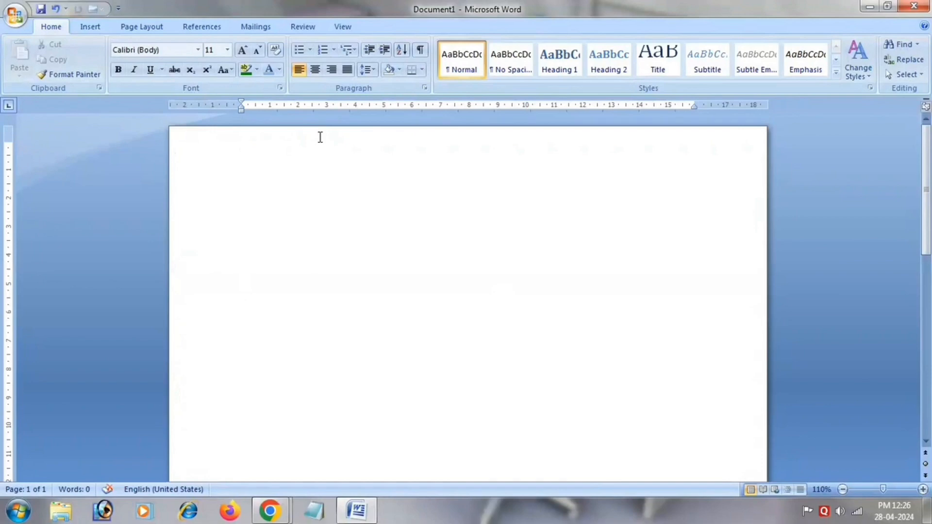
{"action": "left_click_drag", "start_coordinate": [694, 104], "coordinate": [723, 103]}
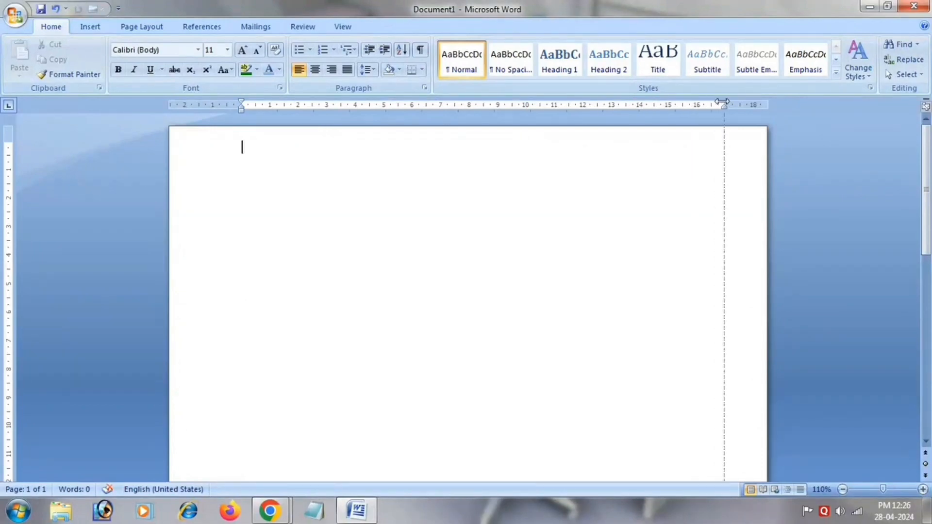
Generate sample paragraphs at font size 18 with the =rand() formula.
{"action": "type", "text": "=ran"}
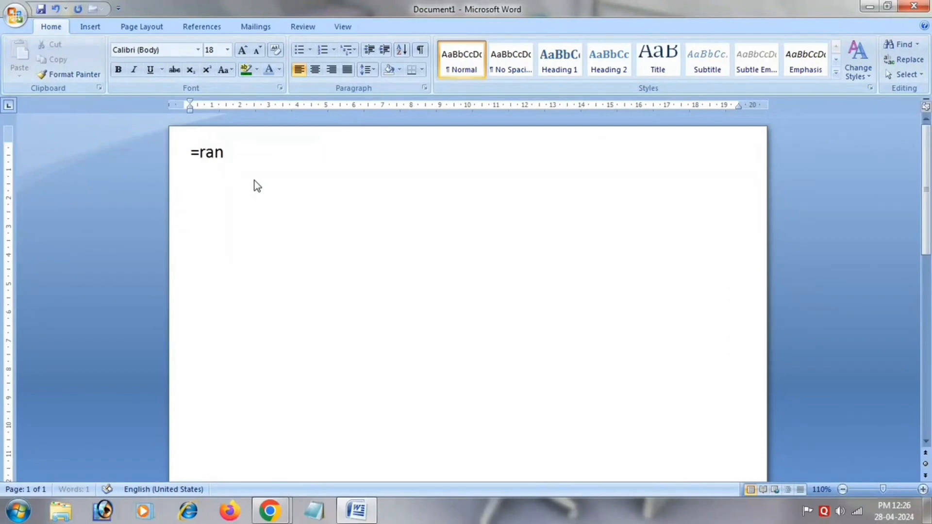
{"action": "type", "text": "d()"}
{"action": "key", "text": "Left"}
{"action": "type", "text": "5"}
{"action": "key", "text": "BackSpace"}
{"action": "key", "text": "Right"}
{"action": "key", "text": "Return"}
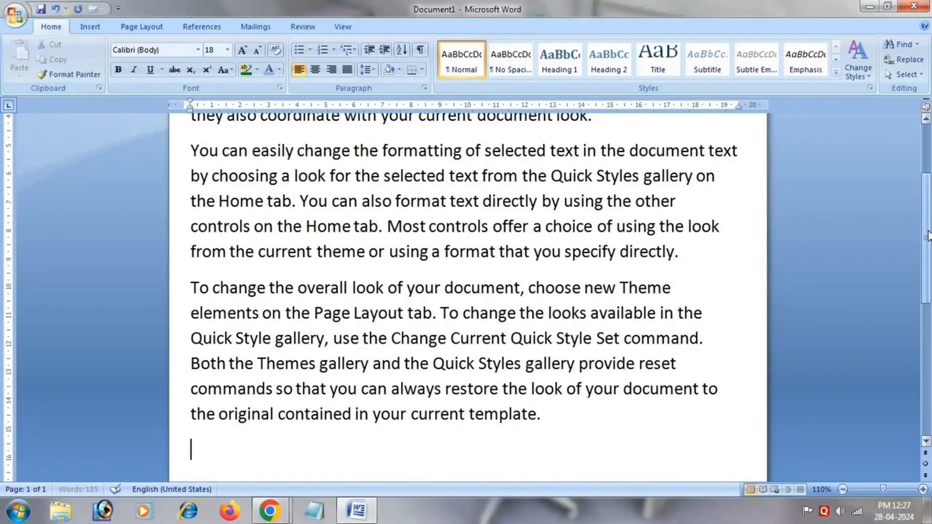
Change the font of the phrase "On the Insert tab" at the start of the first paragraph to Algerian.
{"action": "left_click_drag", "start_coordinate": [928, 236], "coordinate": [928, 193]}
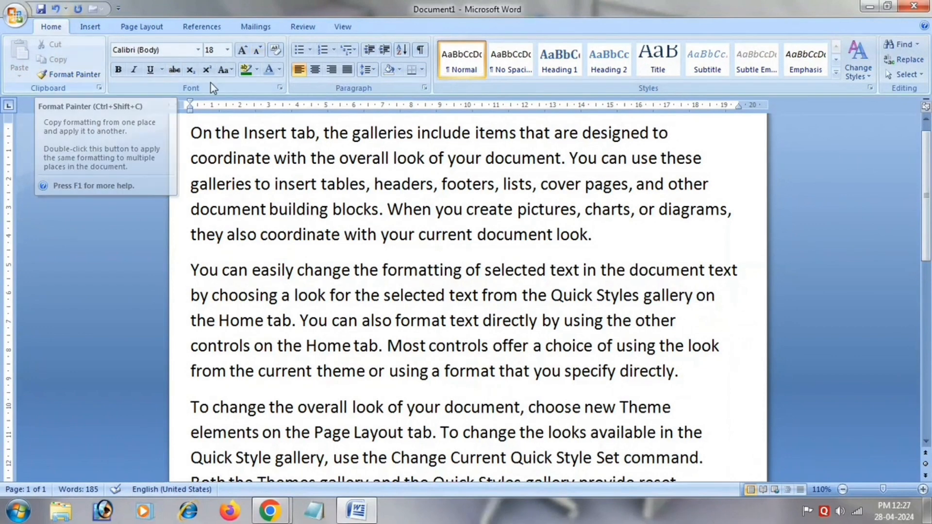
{"action": "left_click_drag", "start_coordinate": [191, 133], "coordinate": [315, 133]}
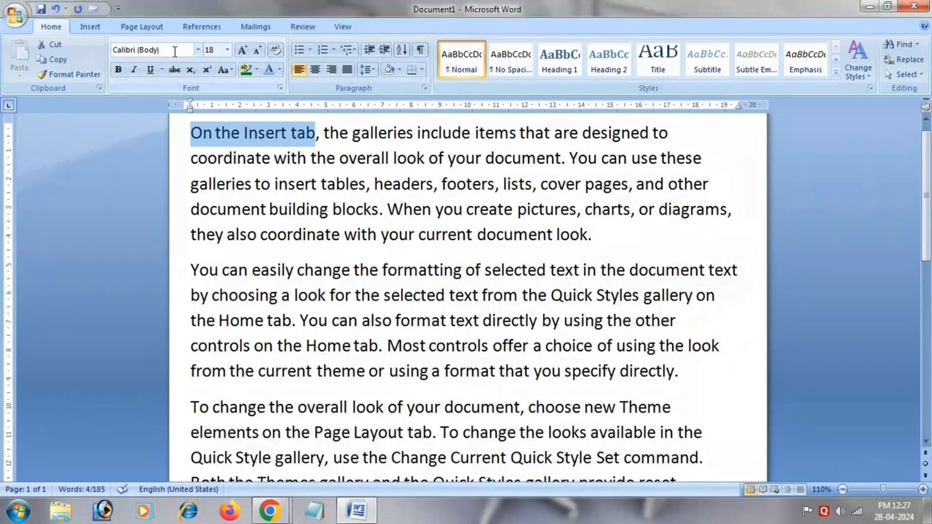
{"action": "left_click", "coordinate": [198, 50]}
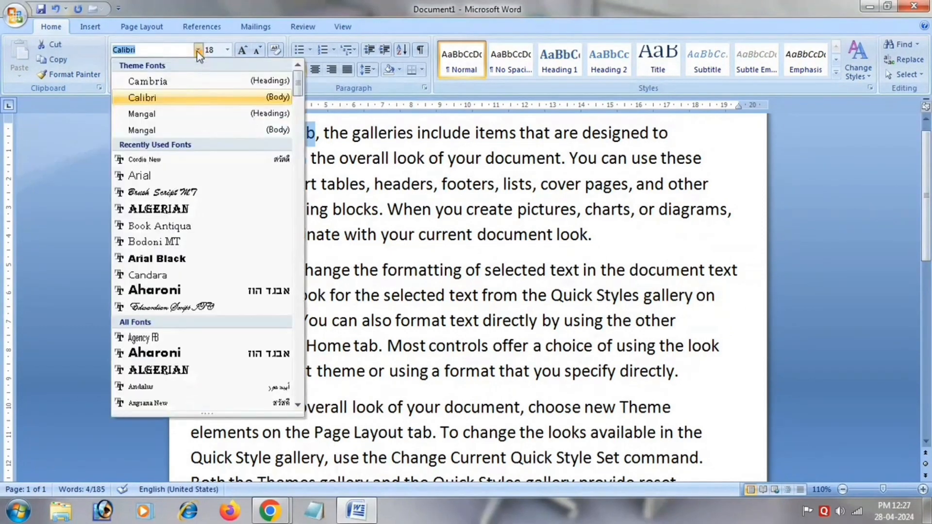
{"action": "key", "text": "Down"}
{"action": "key", "text": "Down"}
{"action": "key", "text": "Down"}
{"action": "key", "text": "Down"}
{"action": "key", "text": "Down"}
{"action": "key", "text": "Down"}
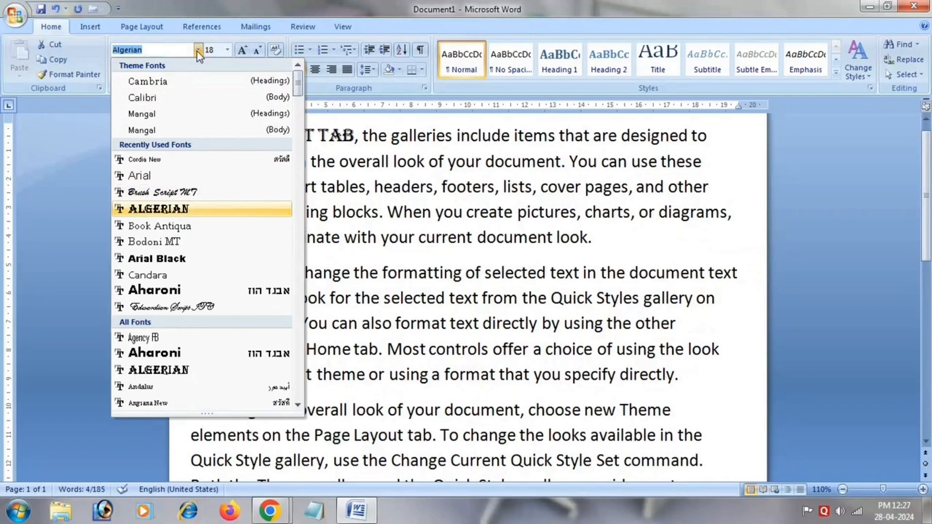
{"action": "key", "text": "Return"}
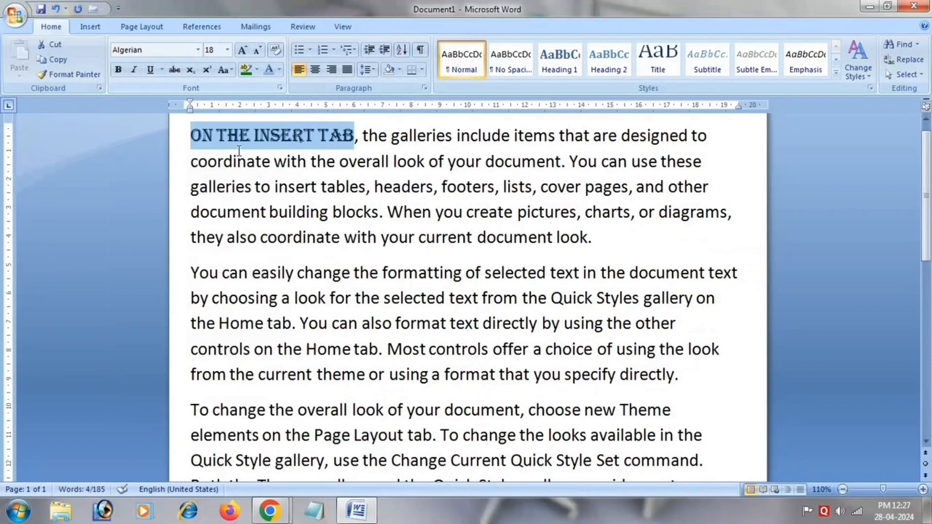
Resize the phrase "On the Insert tab" to 26, then adjust it with Grow Font and Shrink Font to 28.
{"action": "left_click", "coordinate": [227, 50]}
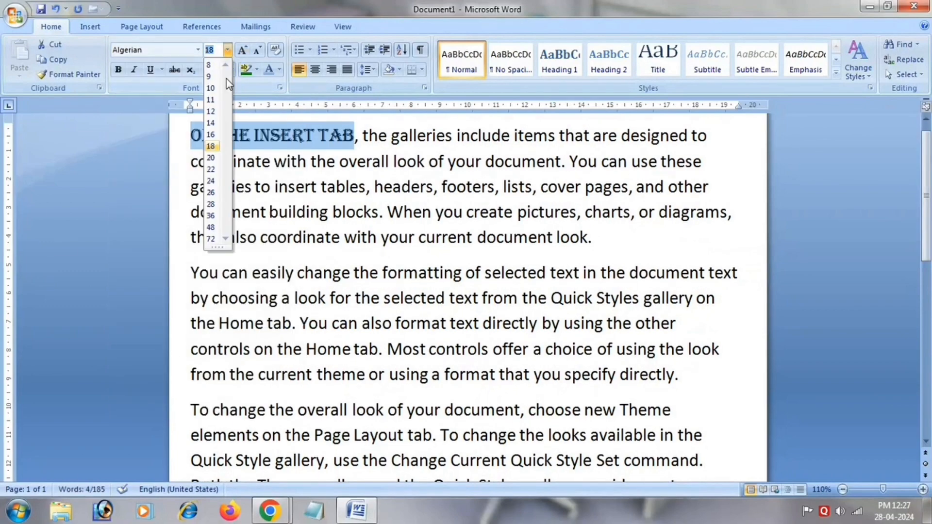
{"action": "left_click", "coordinate": [211, 192]}
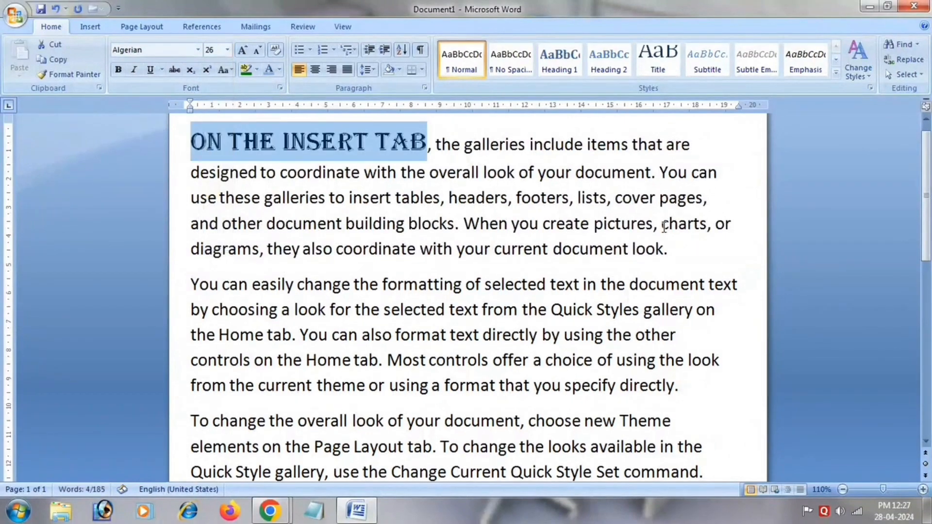
{"action": "left_click", "coordinate": [242, 50]}
{"action": "left_click", "coordinate": [242, 50]}
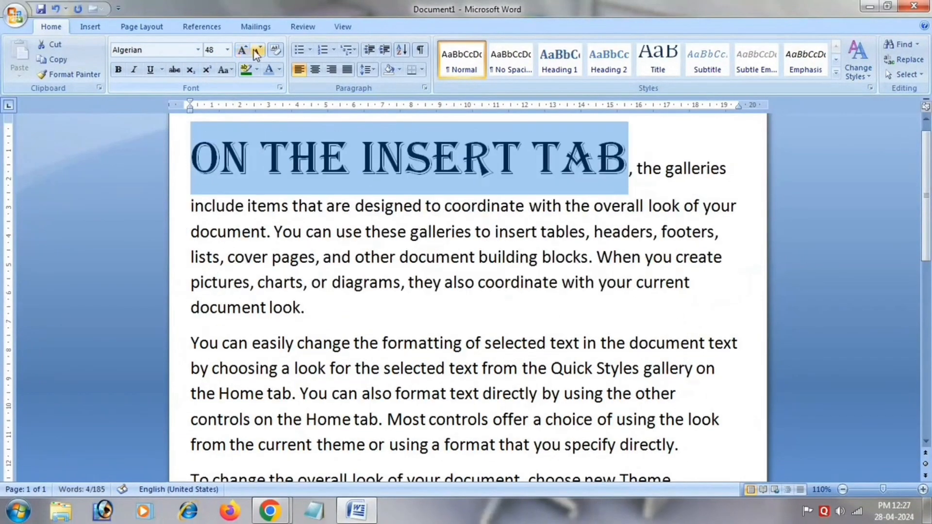
{"action": "left_click", "coordinate": [259, 50]}
Format the phrase "On the Insert tab" with bold, italic, a dotted underline, strikethrough and red font color.
{"action": "left_click", "coordinate": [118, 70]}
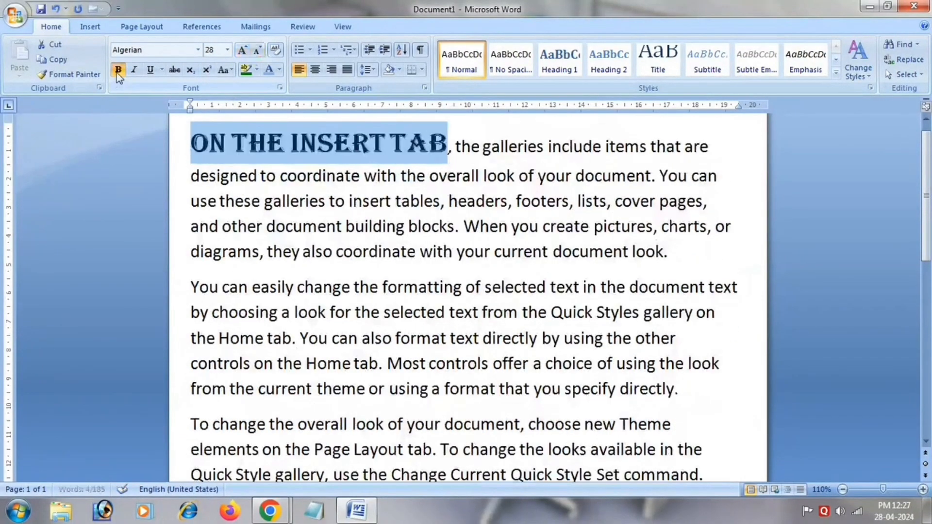
{"action": "left_click", "coordinate": [139, 74]}
{"action": "left_click", "coordinate": [162, 69]}
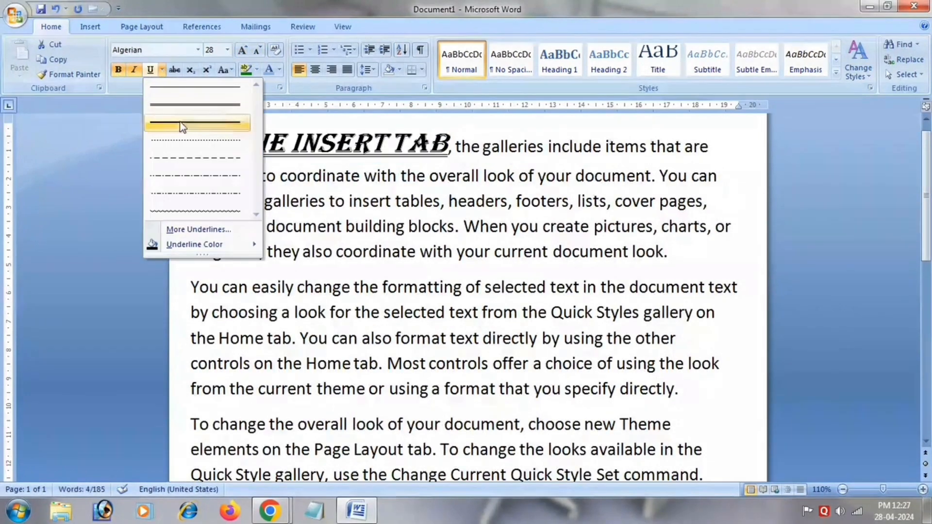
{"action": "left_click", "coordinate": [183, 145]}
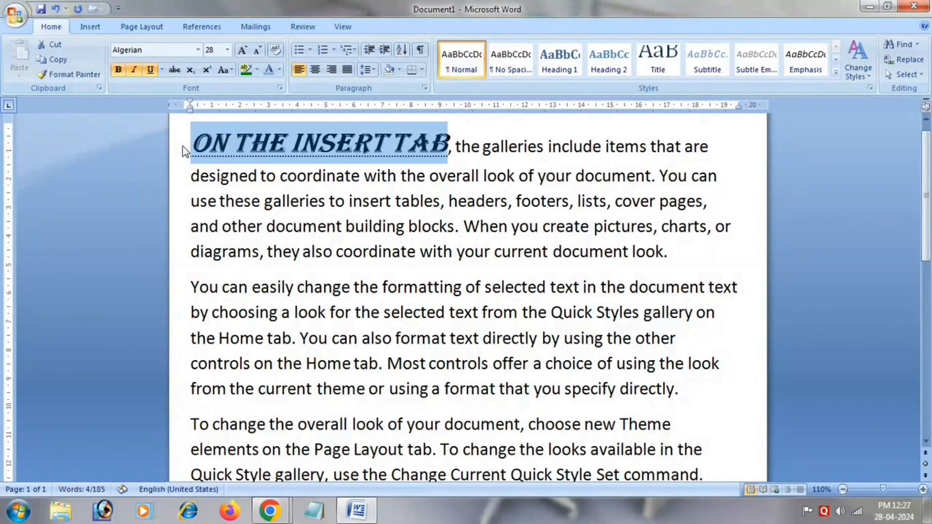
{"action": "left_click", "coordinate": [177, 75]}
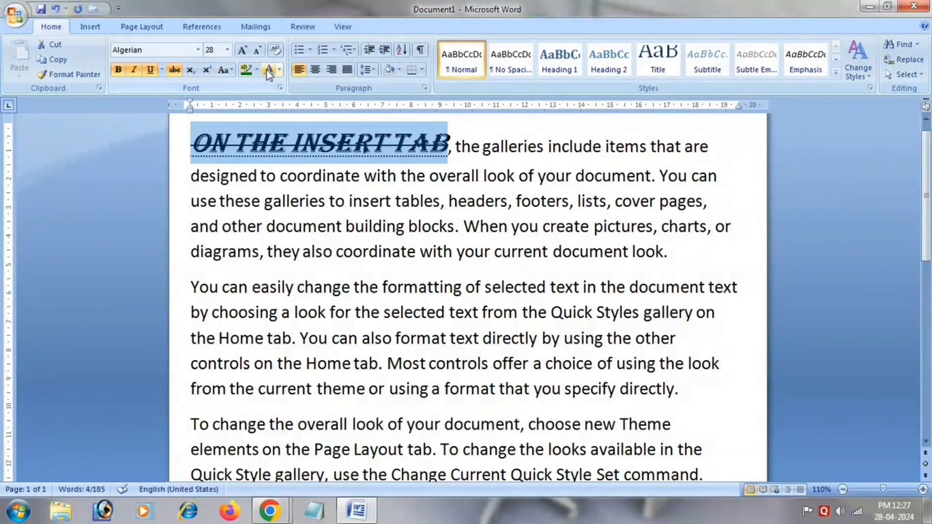
{"action": "left_click", "coordinate": [280, 69]}
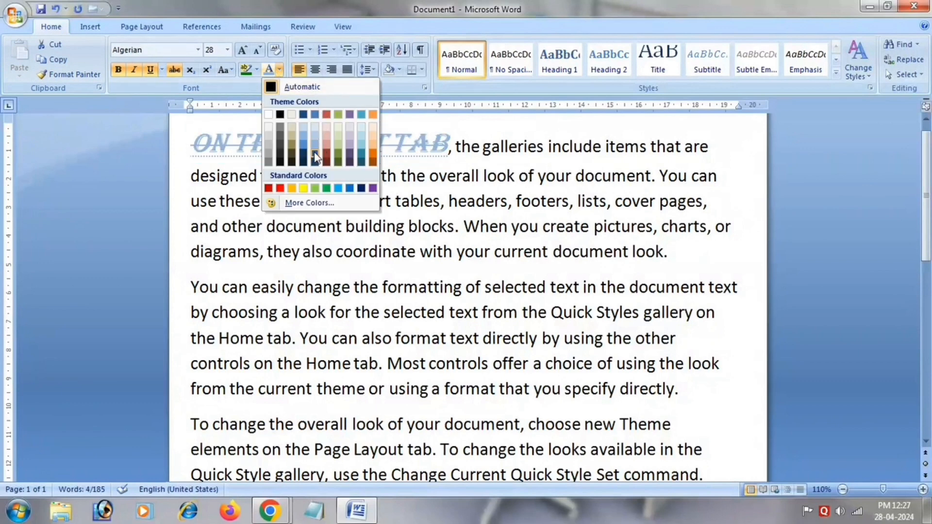
{"action": "left_click", "coordinate": [280, 188]}
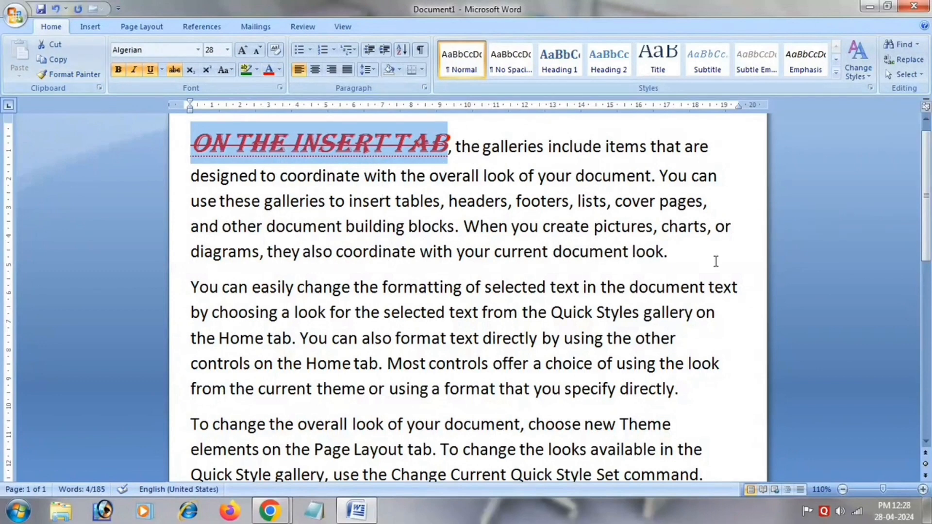
Copy the formatting of "On the Insert tab" onto "also coordinate with your current document look" with Format Painter.
{"action": "left_click", "coordinate": [44, 76]}
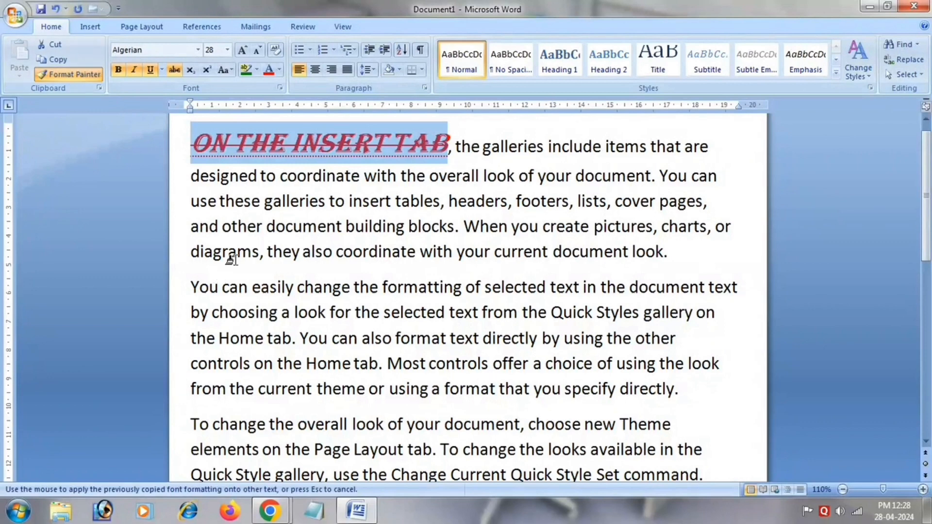
{"action": "left_click", "coordinate": [88, 72]}
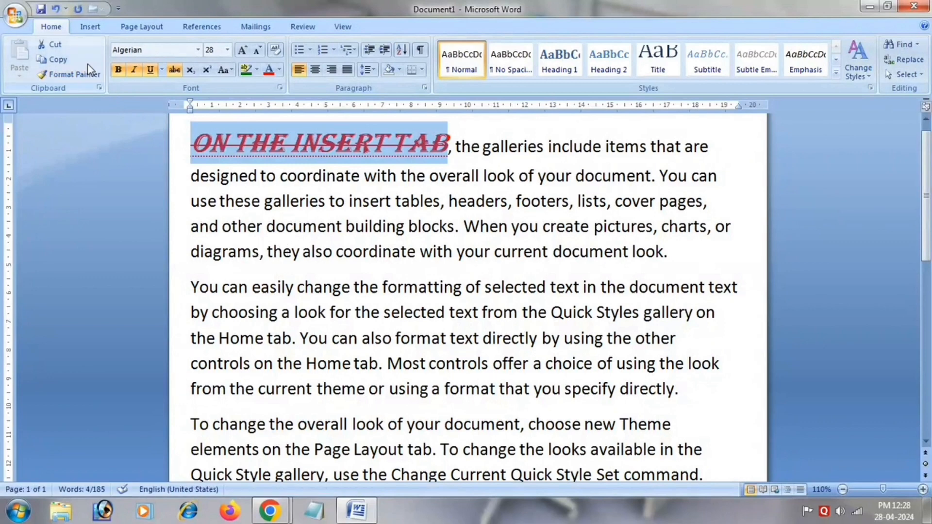
{"action": "left_click", "coordinate": [94, 75]}
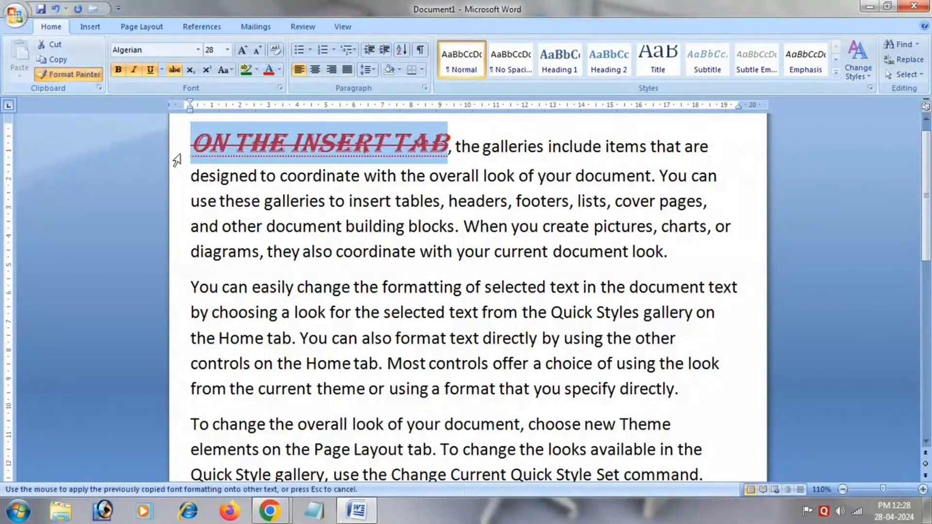
{"action": "double_click", "coordinate": [76, 81]}
{"action": "mouse_move", "coordinate": [301, 250]}
{"action": "left_mouse_down"}
{"action": "mouse_move", "coordinate": [504, 227]}
{"action": "mouse_move", "coordinate": [663, 261]}
{"action": "left_mouse_up"}
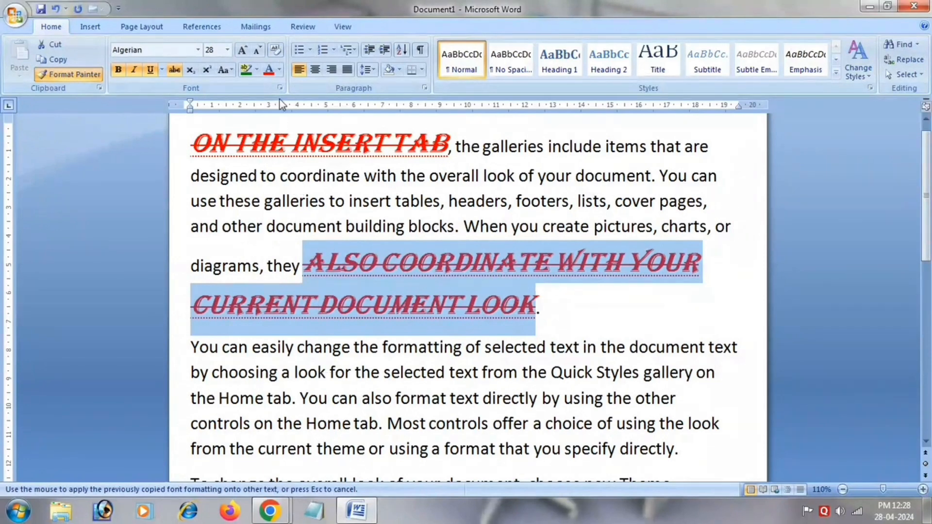
Clear the formatting of "also coordinate with your current document look" and enlarge it to 18 with Grow Font.
{"action": "left_click", "coordinate": [274, 59]}
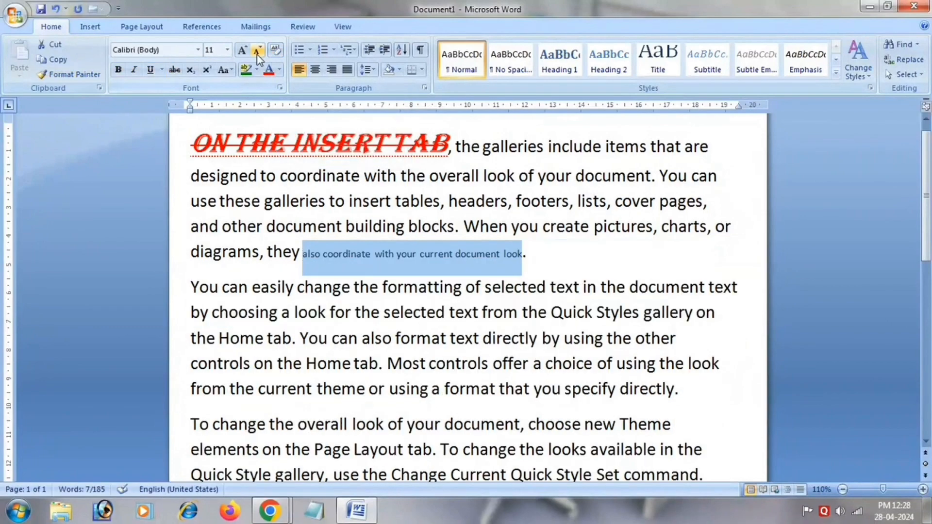
{"action": "left_click", "coordinate": [242, 50]}
{"action": "left_click", "coordinate": [242, 50]}
{"action": "left_click", "coordinate": [242, 50]}
{"action": "left_click", "coordinate": [240, 50]}
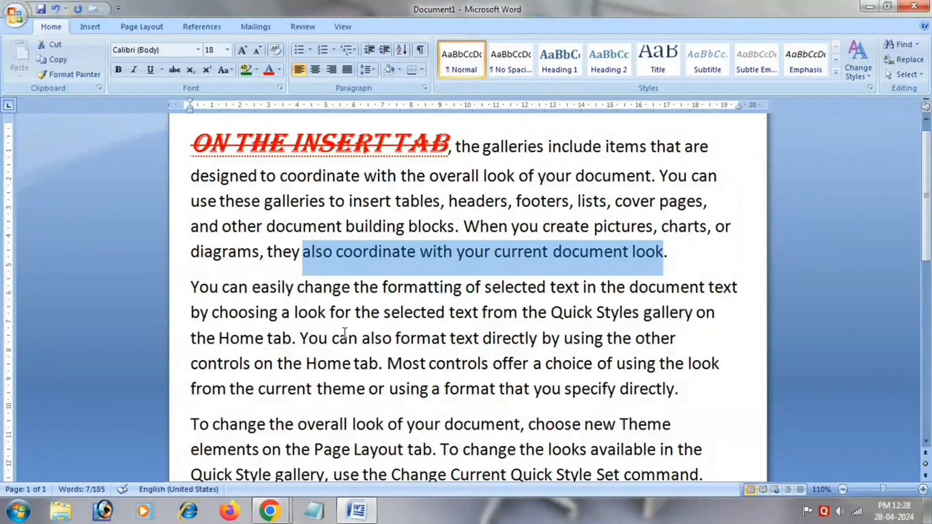
Try subscript and superscript on "also coordinate with your current document look", ending with superscript turned off.
{"action": "left_click", "coordinate": [190, 70]}
{"action": "left_click", "coordinate": [206, 71]}
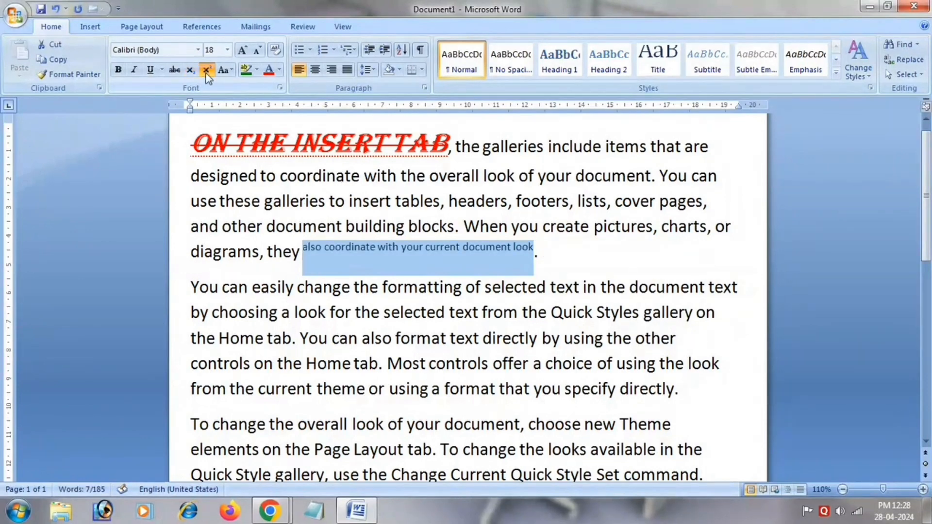
{"action": "left_click", "coordinate": [206, 71]}
Change the case of "also coordinate with your current document look" to lowercase, then to UPPERCASE.
{"action": "left_click", "coordinate": [227, 71]}
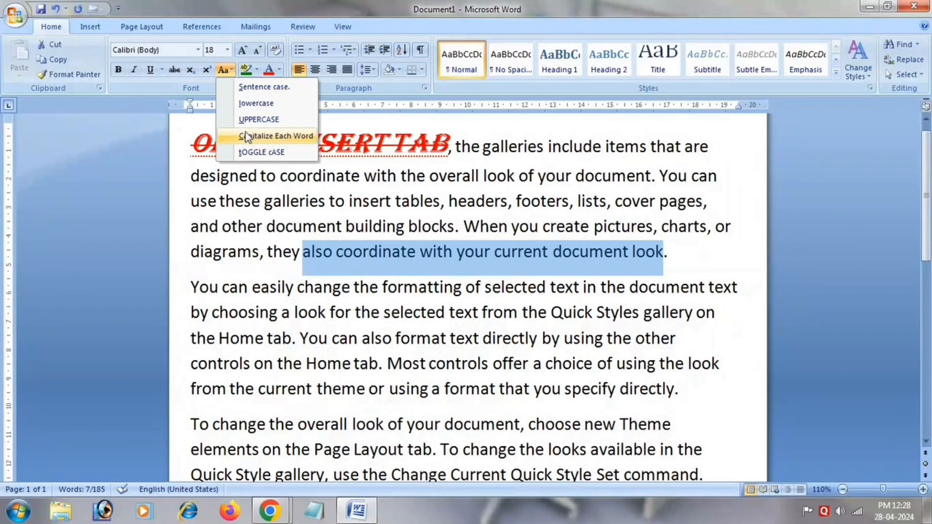
{"action": "left_click", "coordinate": [248, 102]}
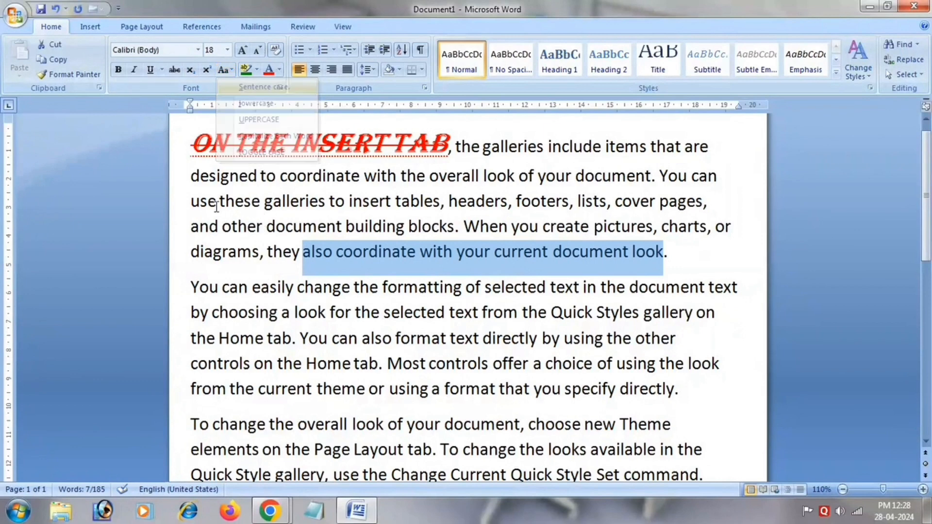
{"action": "left_click", "coordinate": [231, 71]}
{"action": "left_click", "coordinate": [257, 103]}
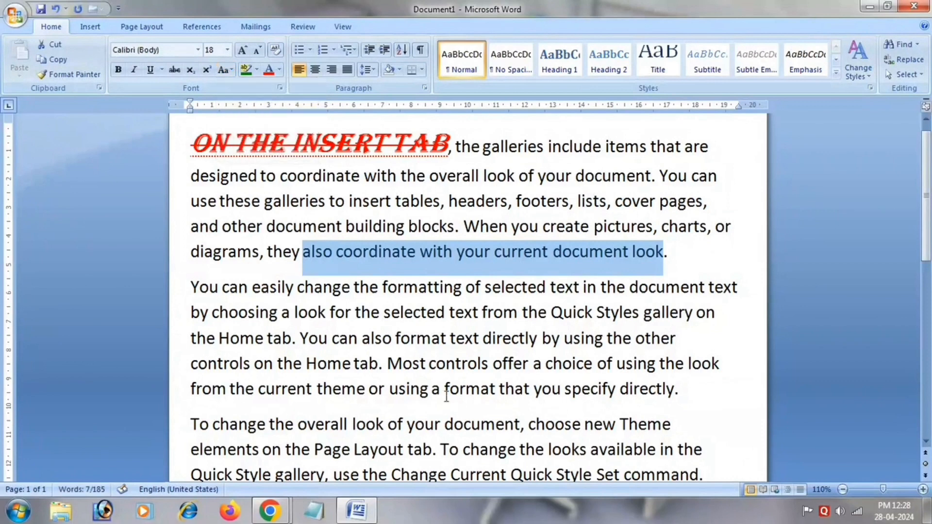
{"action": "left_click", "coordinate": [225, 70]}
{"action": "left_click", "coordinate": [243, 120]}
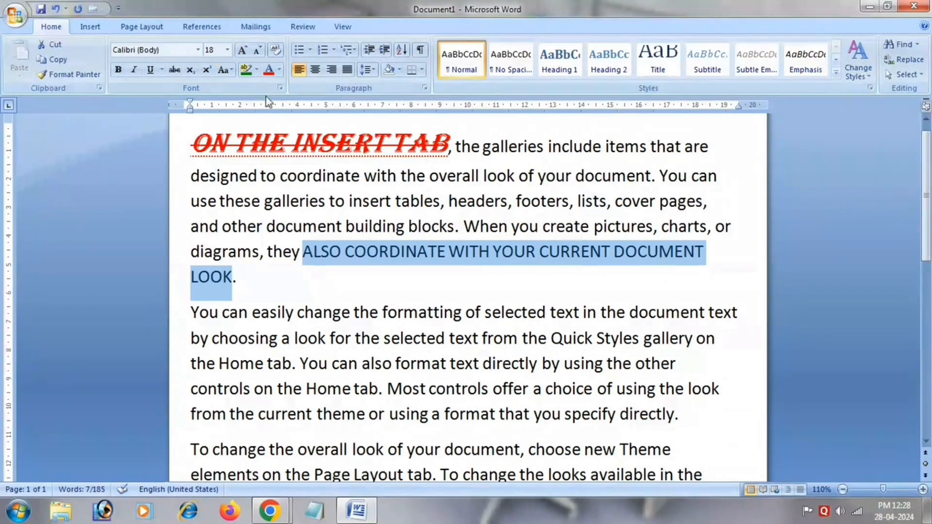
Try a green text highlight on the uppercase phrase at the end of the first paragraph.
{"action": "left_click", "coordinate": [244, 71]}
{"action": "left_click", "coordinate": [232, 70]}
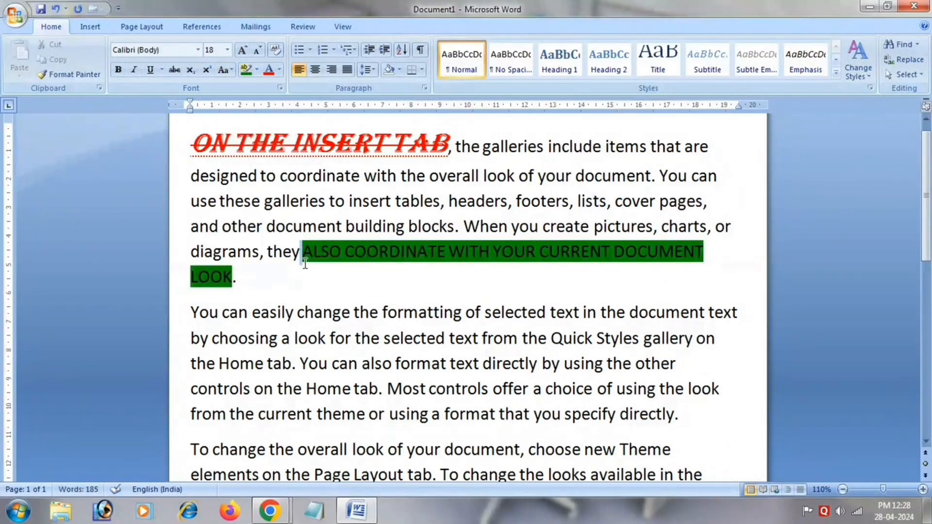
{"action": "left_click_drag", "start_coordinate": [301, 251], "coordinate": [288, 280]}
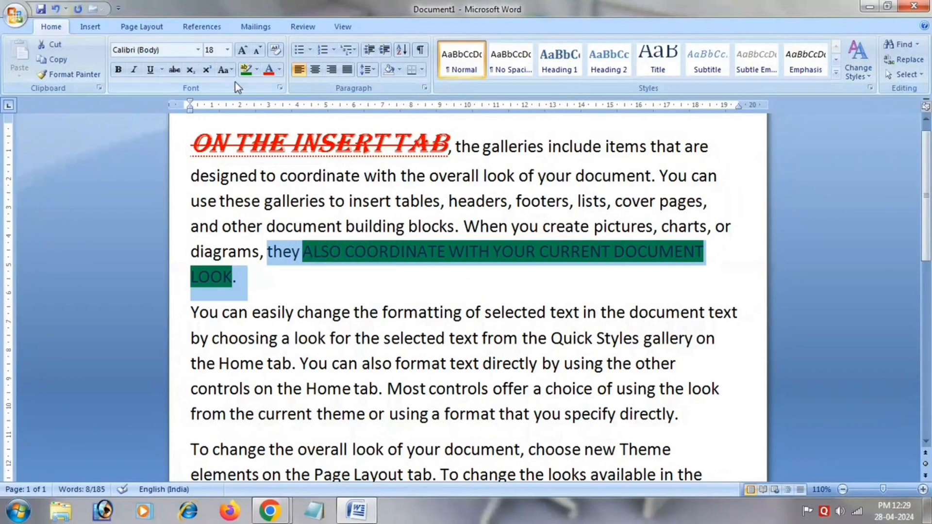
Change the phrase's case to Capitalize Each Word, then tOGGLE cASE, and finally Sentence case.
{"action": "left_click", "coordinate": [226, 70]}
{"action": "left_click", "coordinate": [238, 138]}
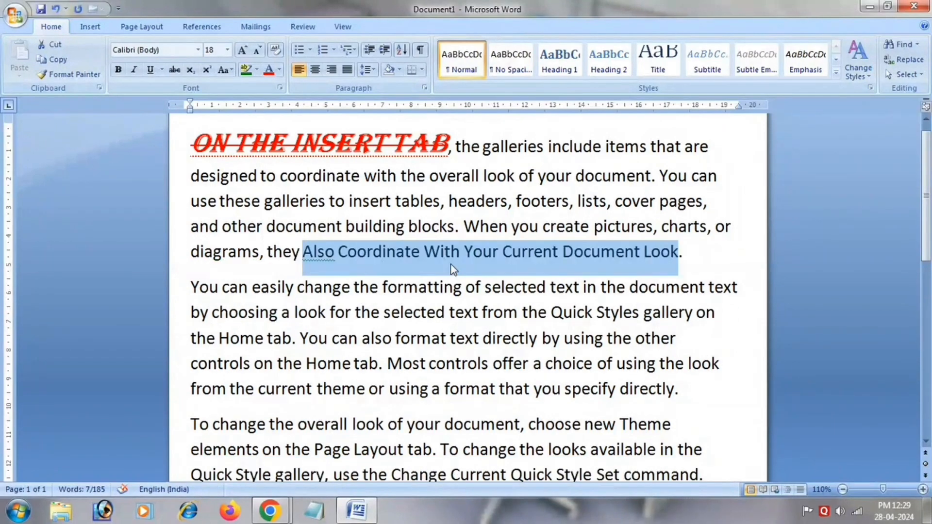
{"action": "left_click", "coordinate": [225, 70]}
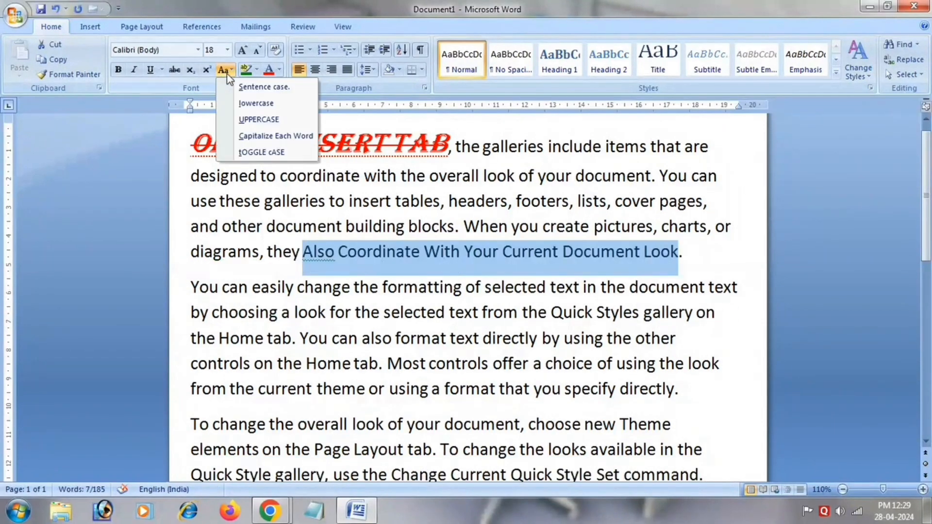
{"action": "left_click", "coordinate": [262, 152]}
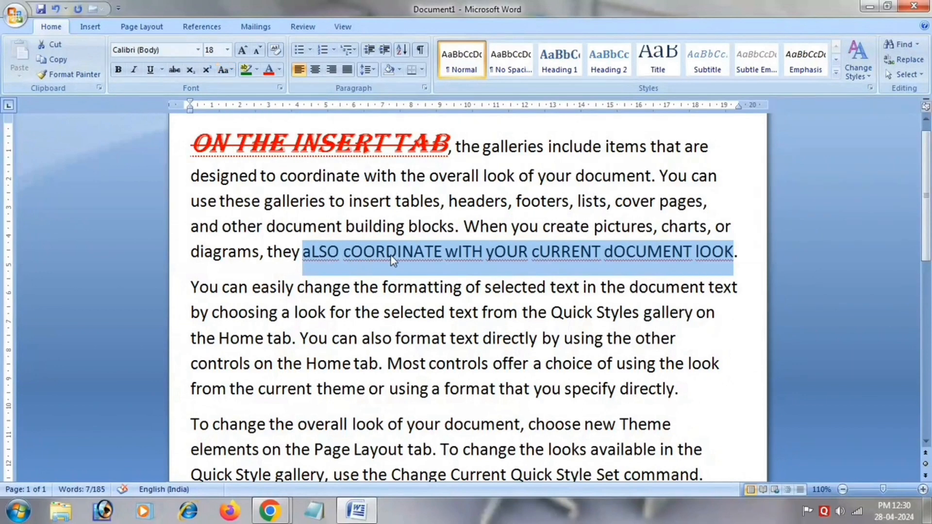
{"action": "left_click", "coordinate": [223, 69]}
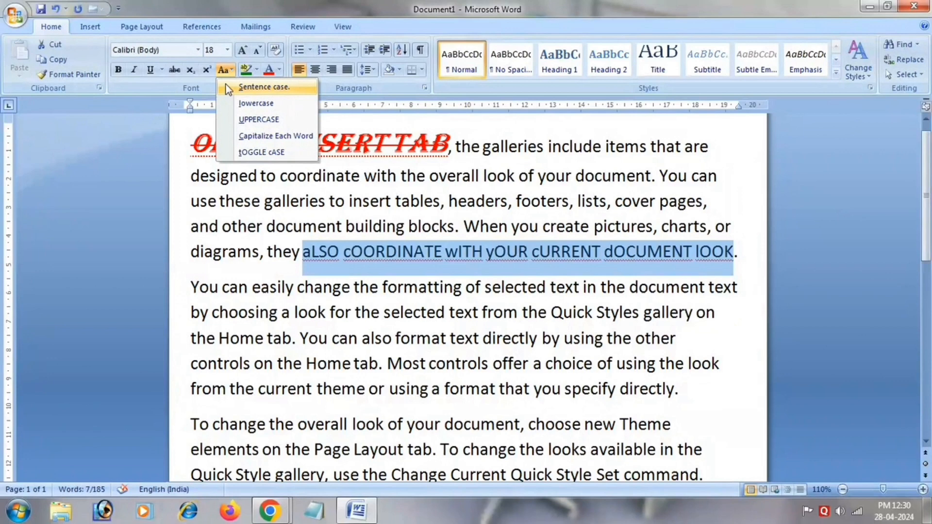
{"action": "left_click", "coordinate": [257, 87]}
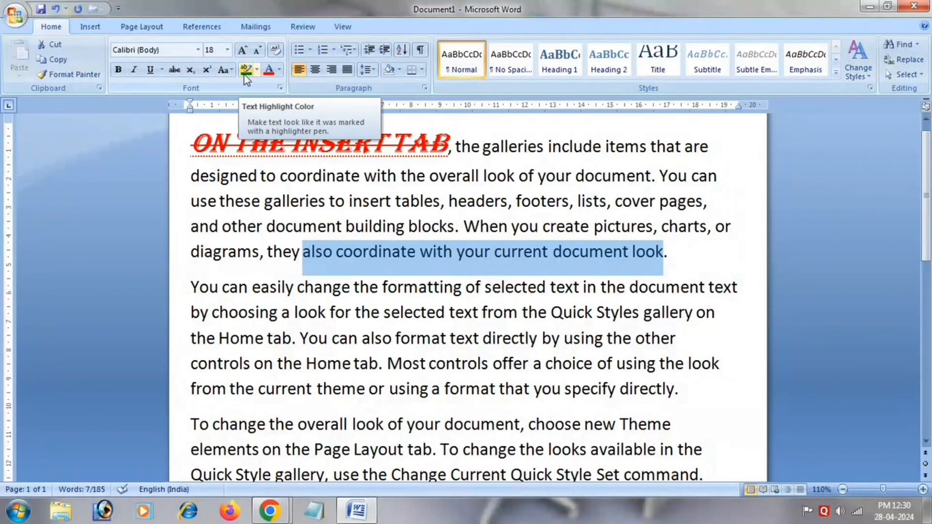
Highlight "also coordinate with your current document look" in dark green and color that phrase, including the preceding "they", red.
{"action": "left_click", "coordinate": [257, 70]}
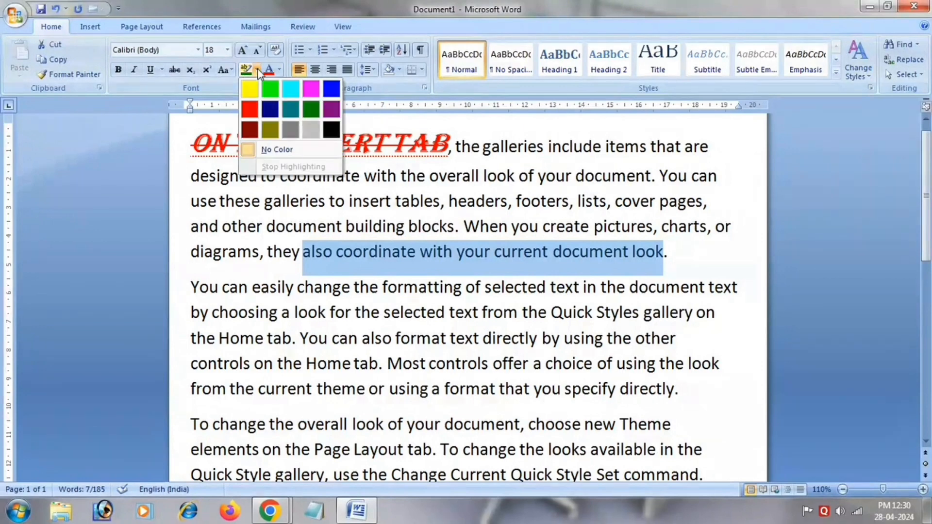
{"action": "left_click", "coordinate": [311, 109]}
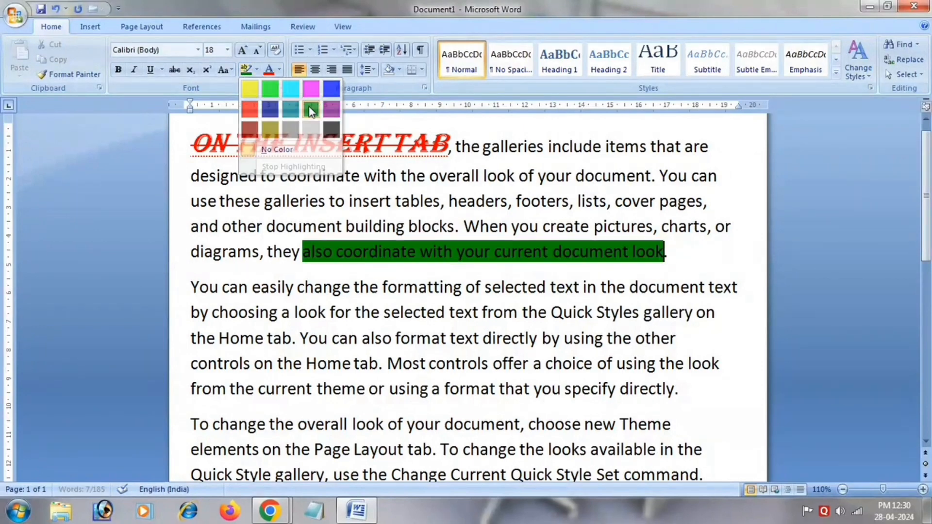
{"action": "left_click", "coordinate": [279, 71]}
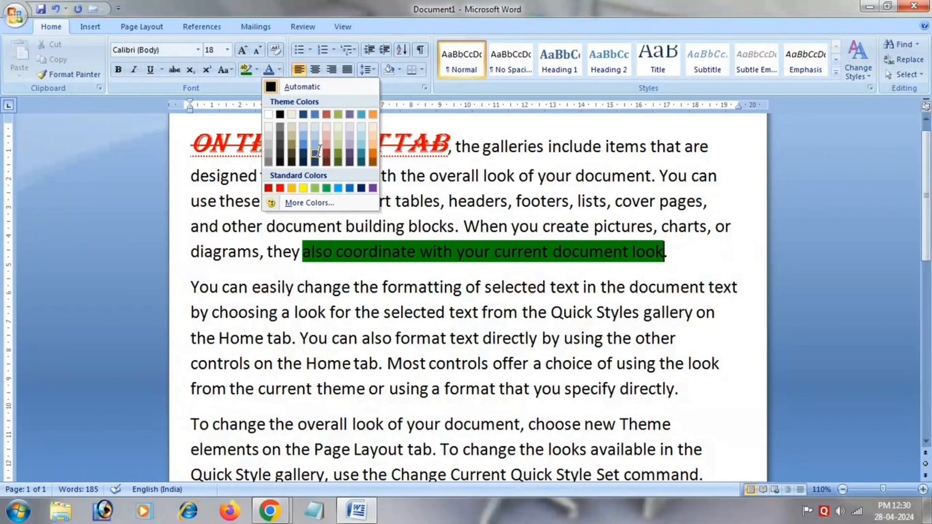
{"action": "left_click", "coordinate": [339, 155]}
{"action": "left_click_drag", "start_coordinate": [267, 252], "coordinate": [645, 249]}
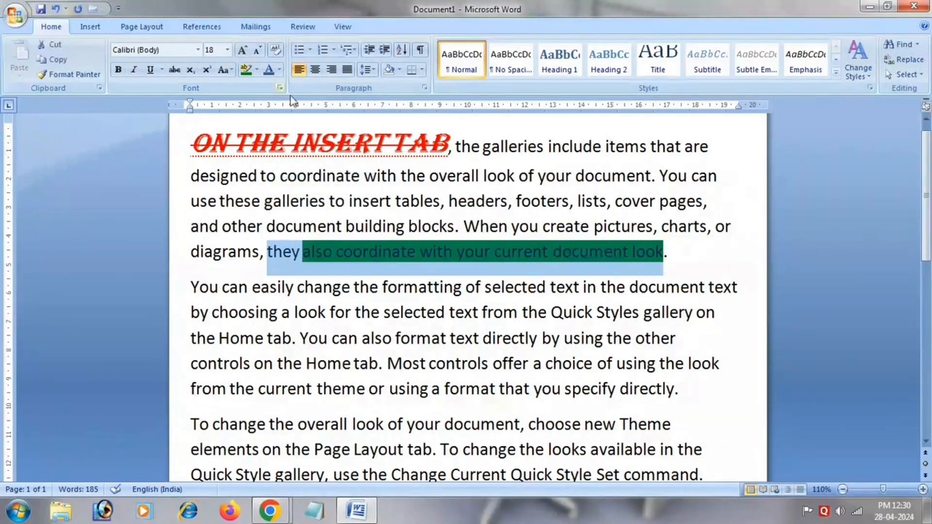
{"action": "left_click", "coordinate": [280, 70]}
{"action": "left_click", "coordinate": [280, 189]}
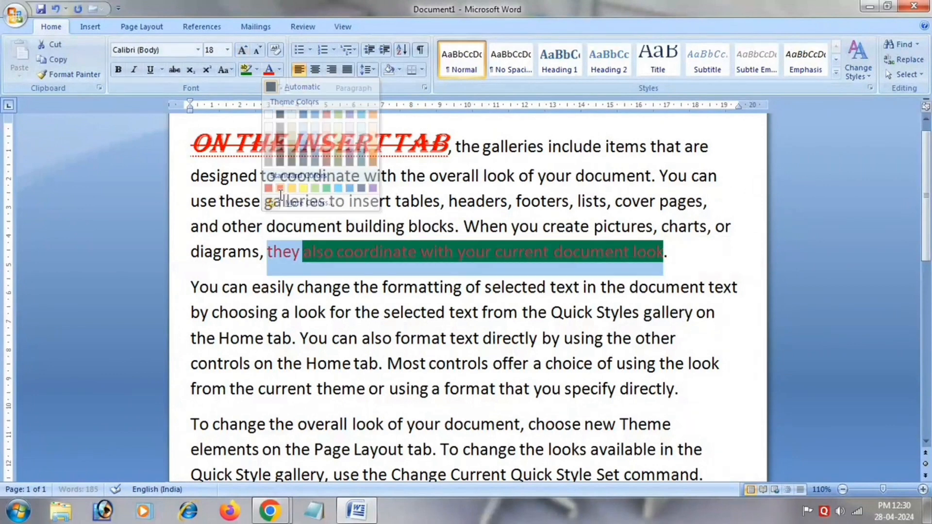
Apply a check mark bullet to the second paragraph, beginning "You can easily change".
{"action": "left_click", "coordinate": [387, 364]}
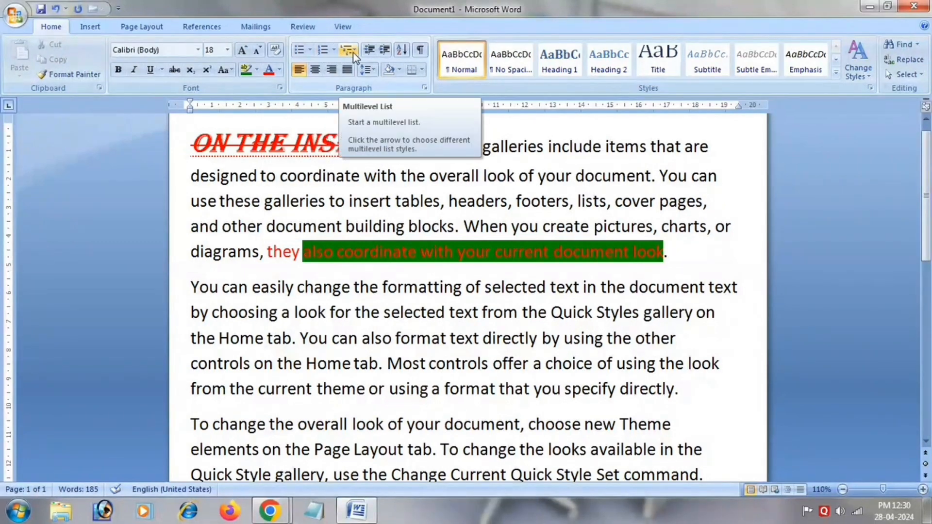
{"action": "left_click", "coordinate": [309, 49]}
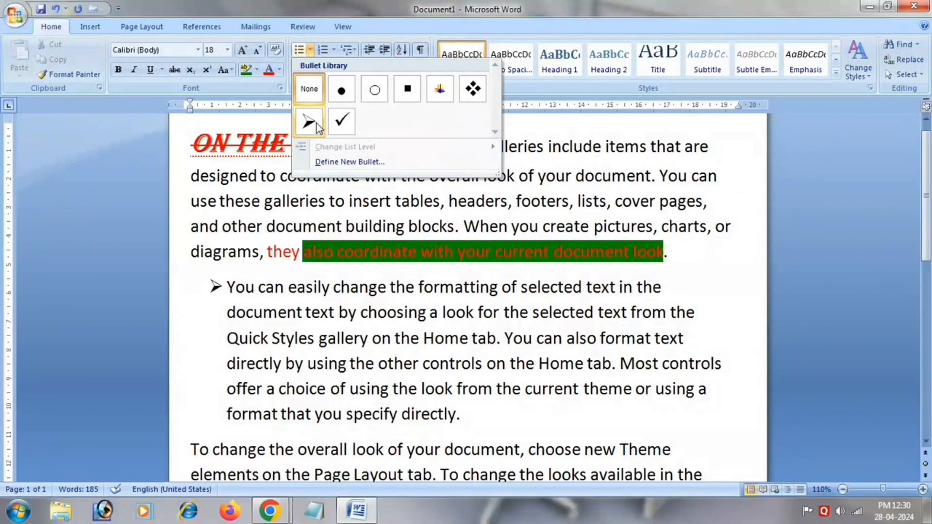
{"action": "left_click", "coordinate": [342, 124]}
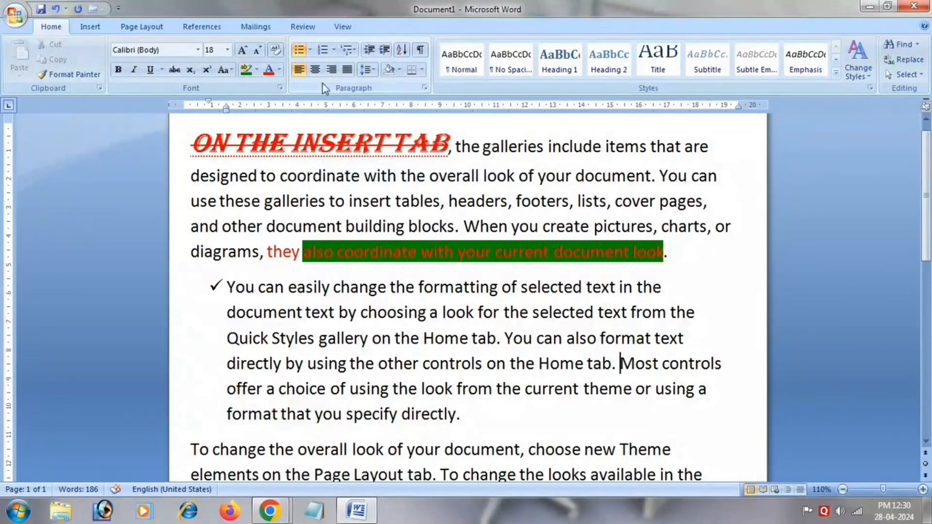
Try the 1., 1.1., 1.1.1. multilevel list on the second paragraph, then remove its numbering.
{"action": "left_click", "coordinate": [334, 50]}
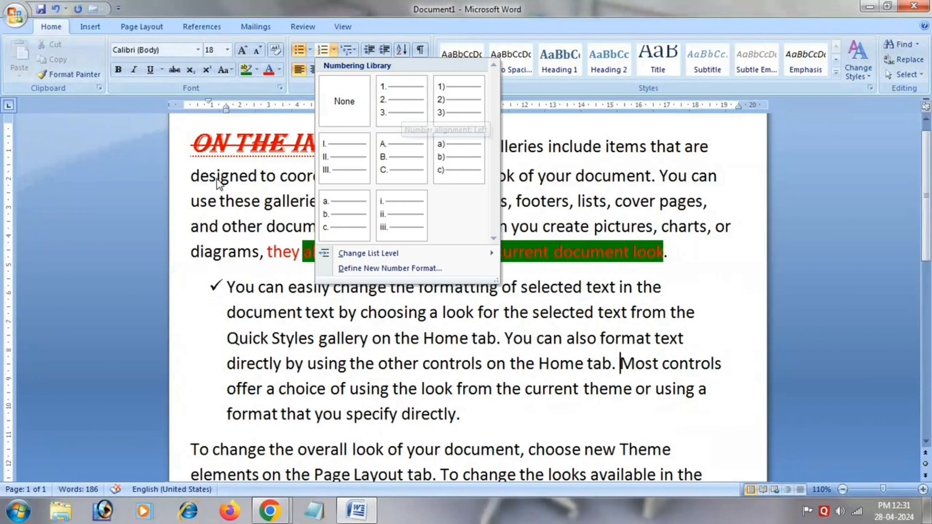
{"action": "left_click", "coordinate": [349, 50]}
{"action": "mouse_move", "coordinate": [473, 208]}
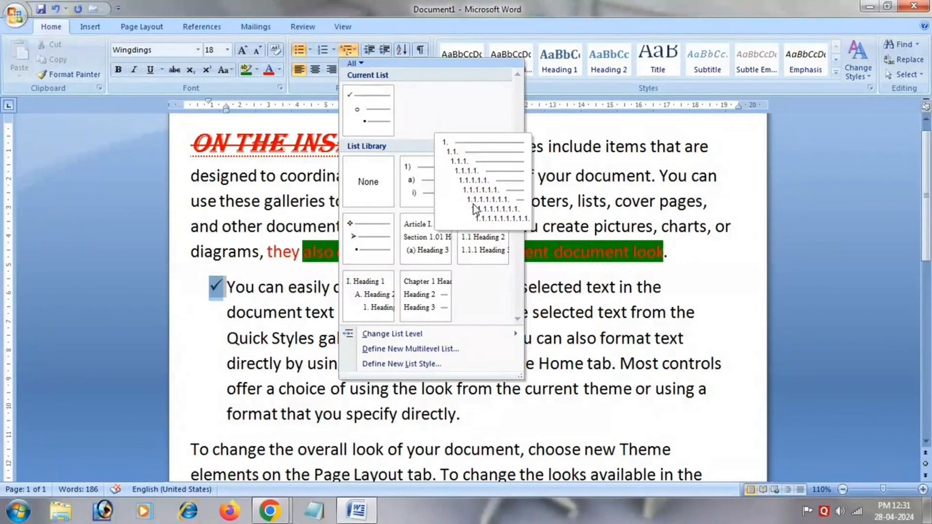
{"action": "left_click", "coordinate": [473, 208]}
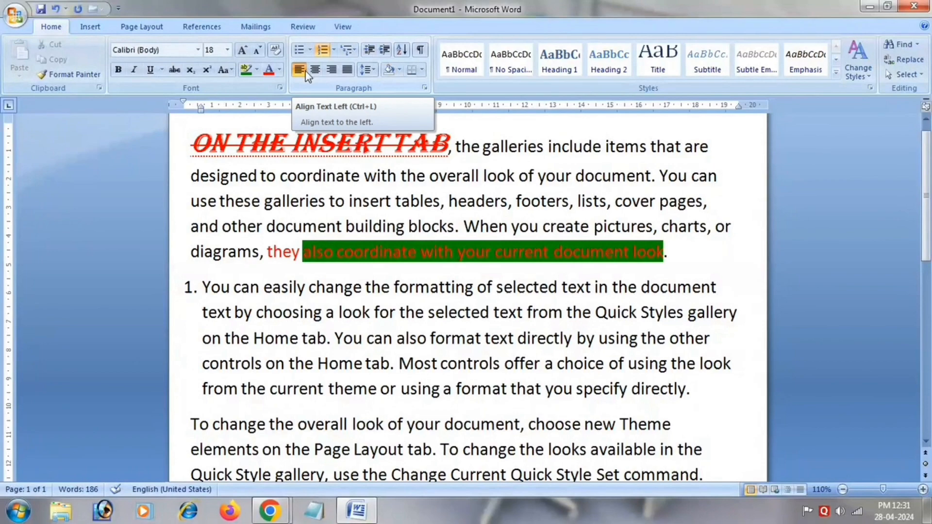
{"action": "left_click", "coordinate": [322, 50]}
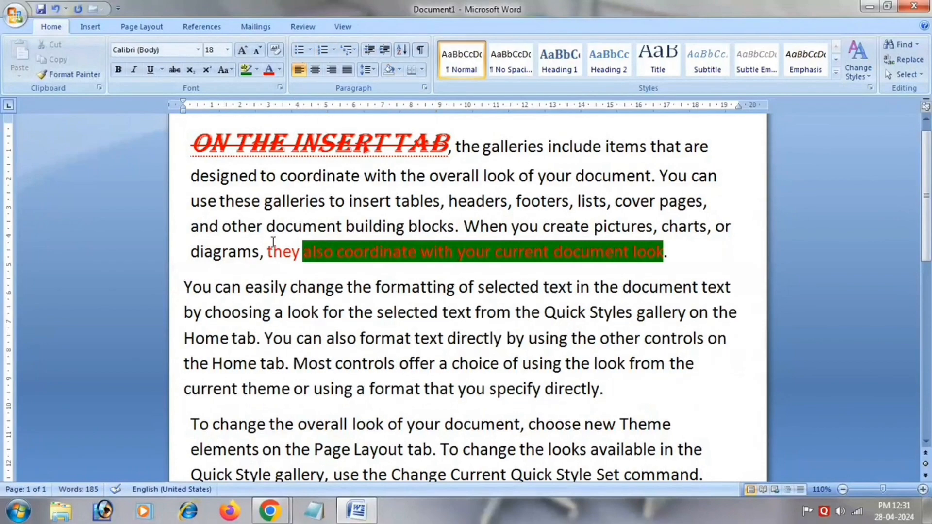
Select all paragraphs and align them centered, justified and left in turn, finishing with justified.
{"action": "left_click_drag", "start_coordinate": [191, 144], "coordinate": [675, 516]}
{"action": "left_click_drag", "start_coordinate": [927, 367], "coordinate": [927, 184]}
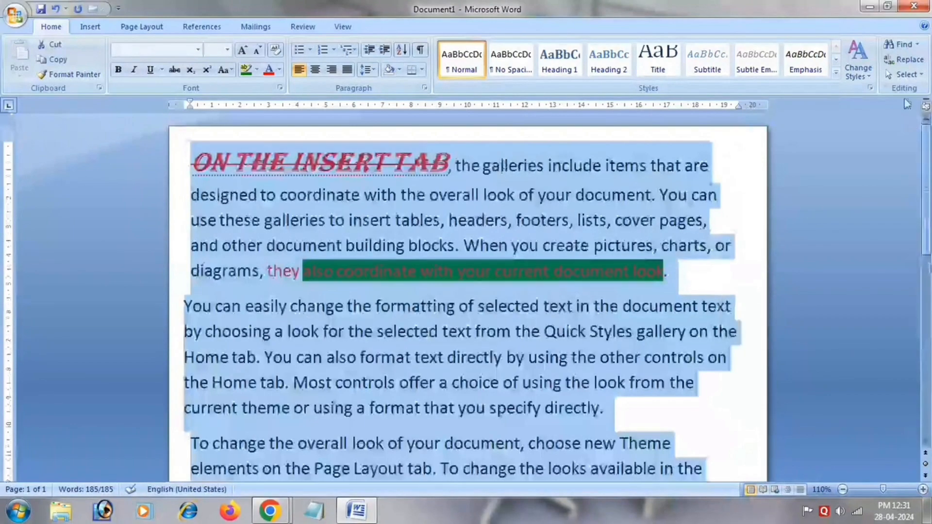
{"action": "left_click", "coordinate": [310, 74]}
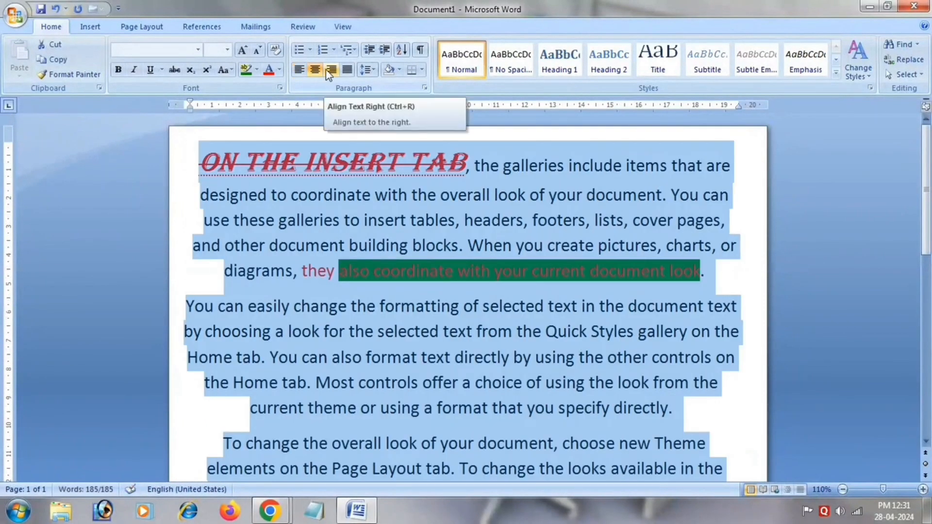
{"action": "left_click", "coordinate": [347, 70]}
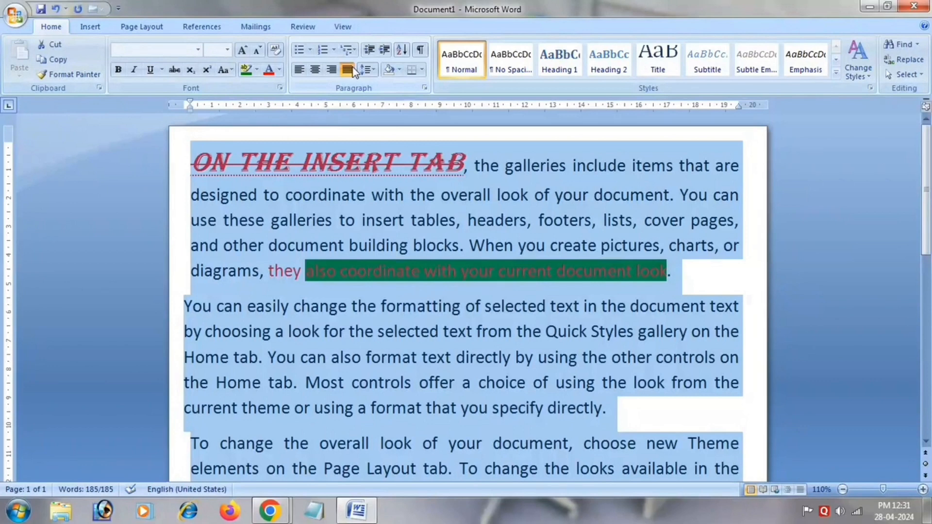
{"action": "left_click", "coordinate": [300, 71]}
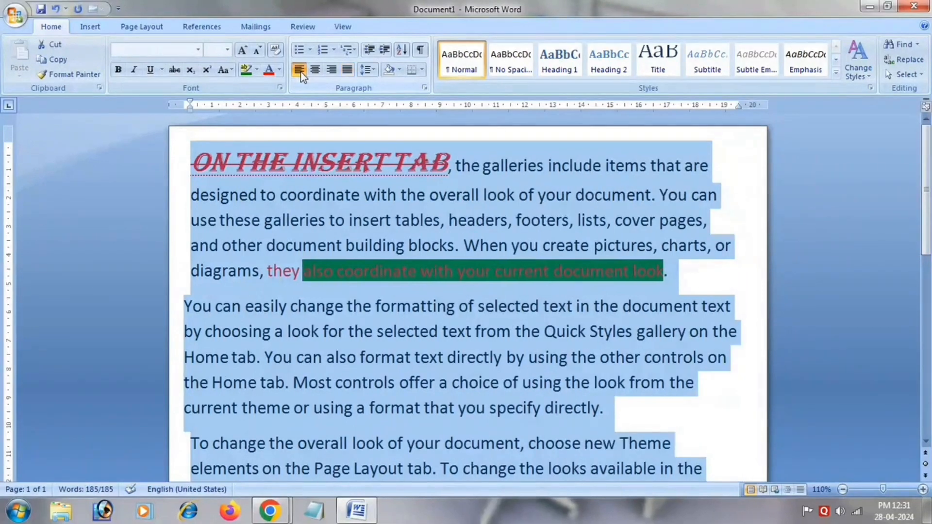
{"action": "left_click", "coordinate": [342, 74]}
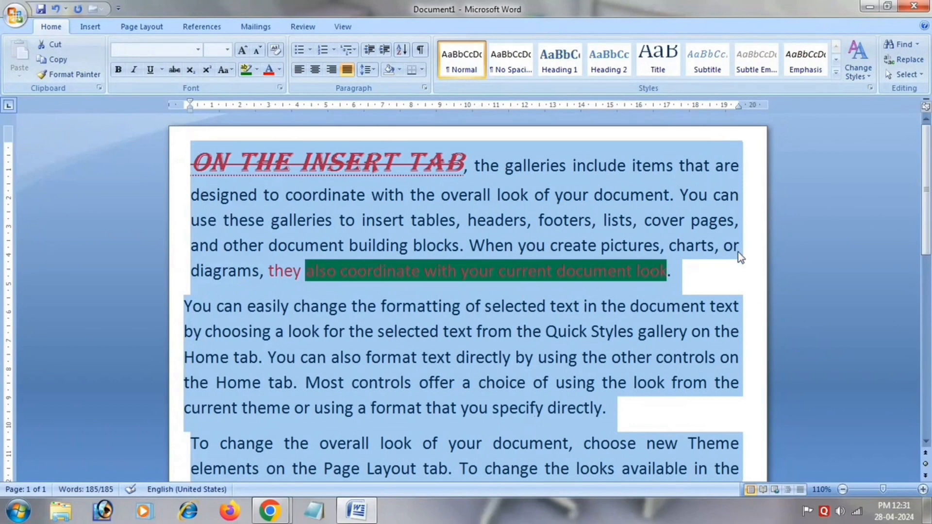
Align the selected paragraphs left, centered and right in turn, then justify them again.
{"action": "left_click", "coordinate": [299, 71]}
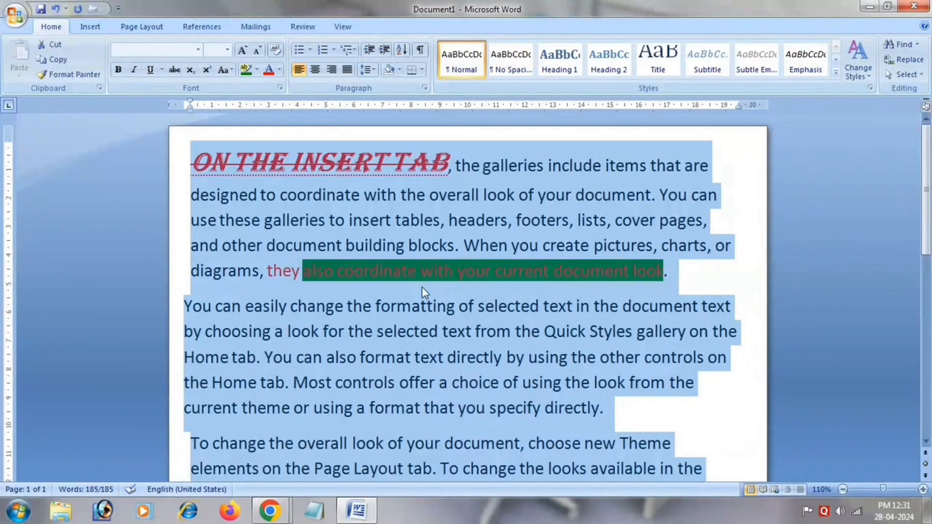
{"action": "left_click", "coordinate": [316, 69]}
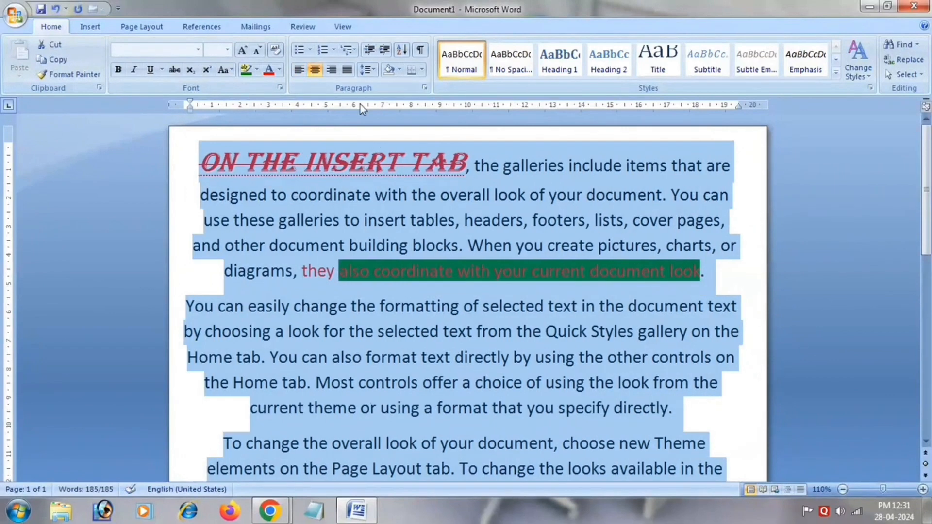
{"action": "left_click", "coordinate": [332, 71]}
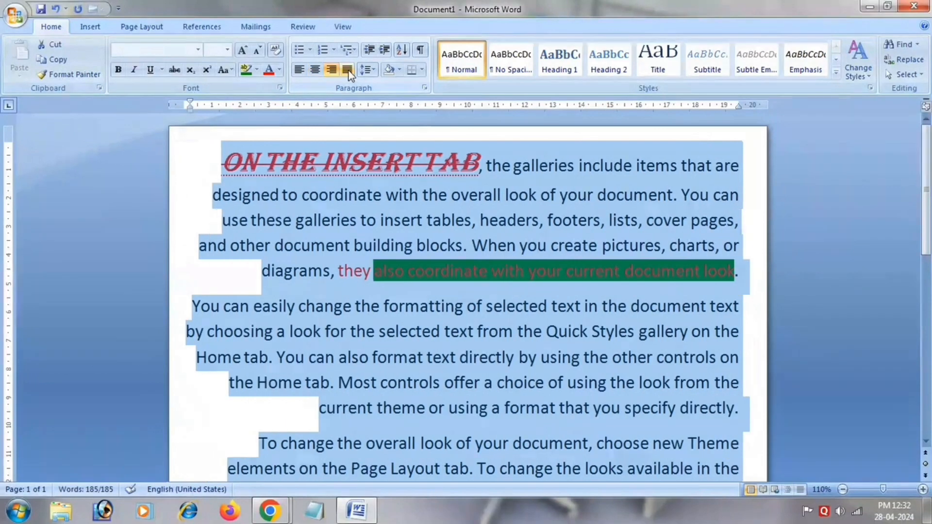
{"action": "left_click", "coordinate": [348, 70]}
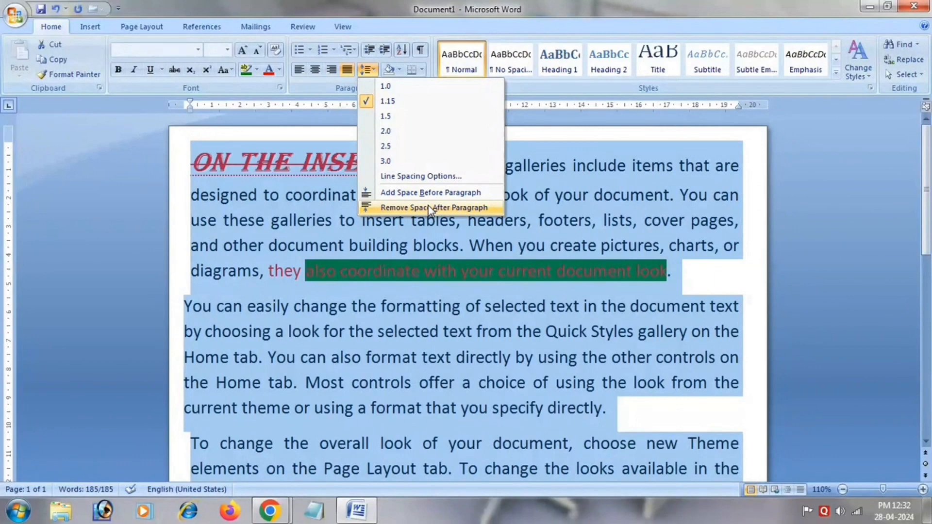
Examine the Sort Text options for the selected paragraphs without applying a sort.
{"action": "left_click", "coordinate": [404, 53]}
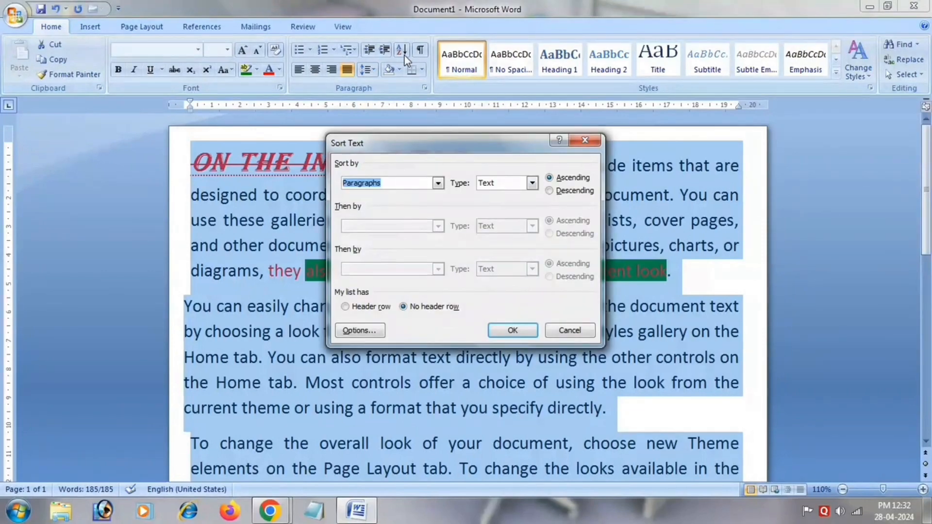
{"action": "left_click", "coordinate": [592, 143]}
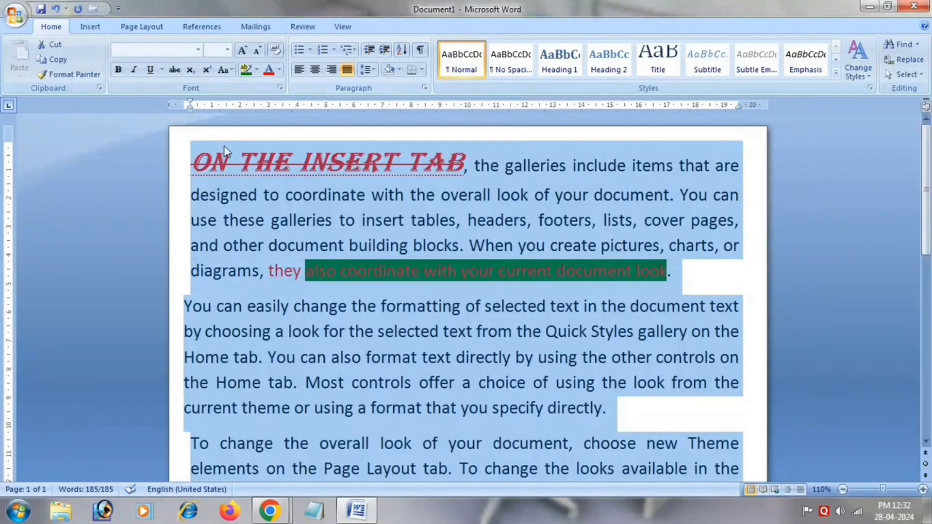
Increase the first paragraph's indent three levels, then decrease it until the text sits at the margin.
{"action": "left_click", "coordinate": [189, 168]}
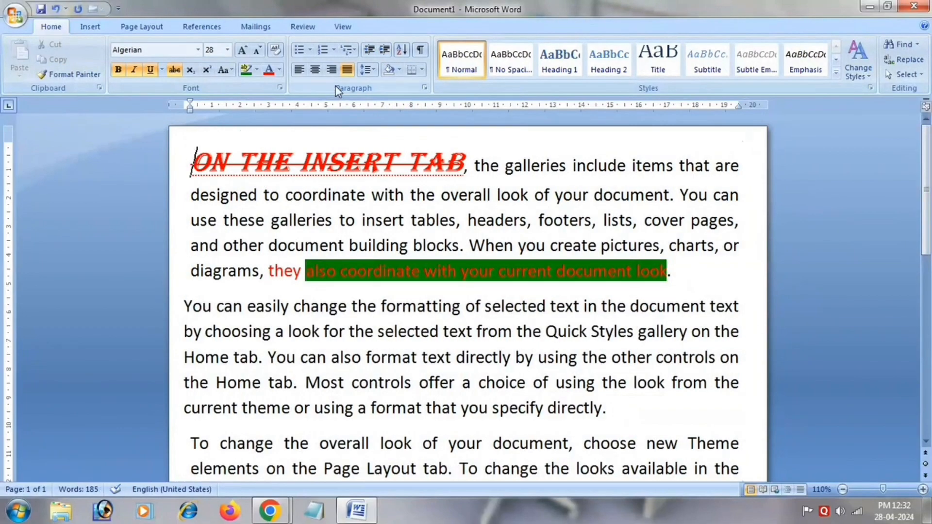
{"action": "left_click", "coordinate": [386, 51]}
{"action": "left_click", "coordinate": [386, 51]}
{"action": "left_click", "coordinate": [386, 51]}
{"action": "left_click", "coordinate": [385, 51]}
{"action": "left_click", "coordinate": [386, 50]}
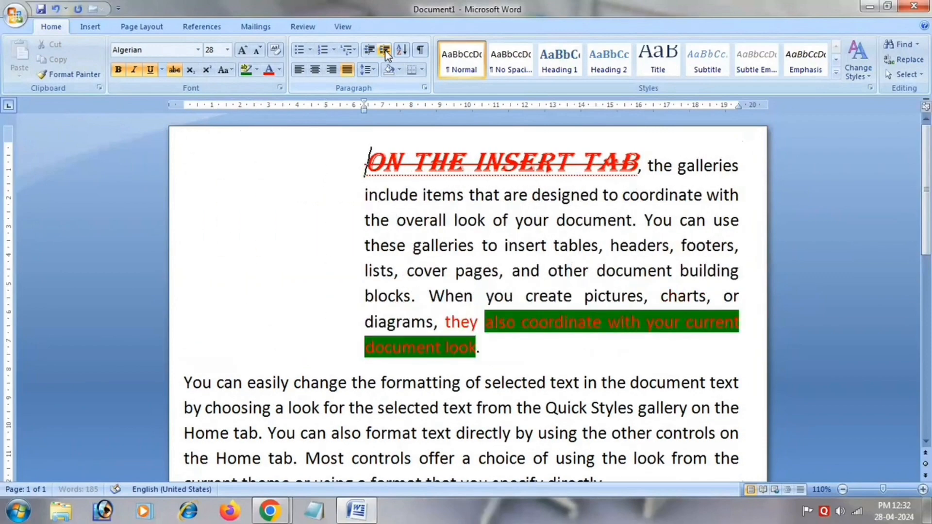
{"action": "left_click", "coordinate": [374, 52]}
{"action": "left_click", "coordinate": [375, 52]}
{"action": "left_click", "coordinate": [374, 52]}
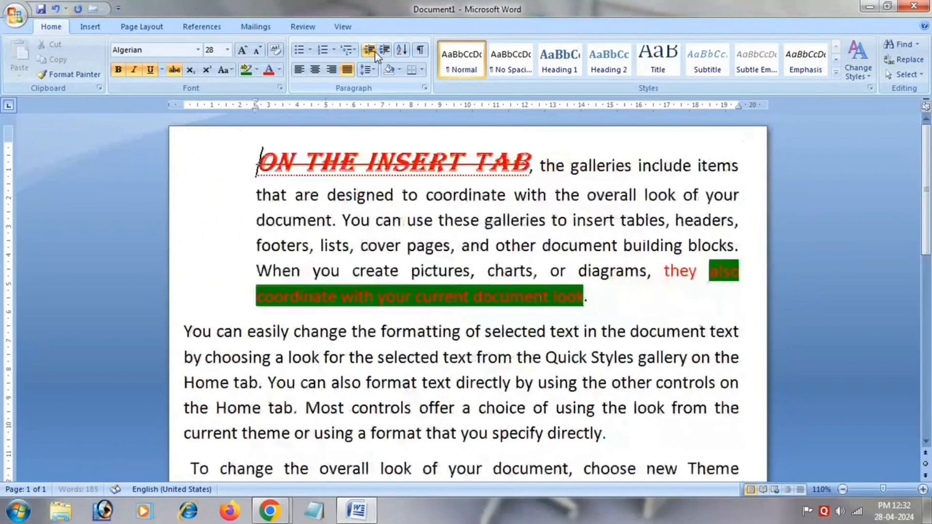
{"action": "left_click", "coordinate": [375, 52]}
{"action": "left_click", "coordinate": [375, 53]}
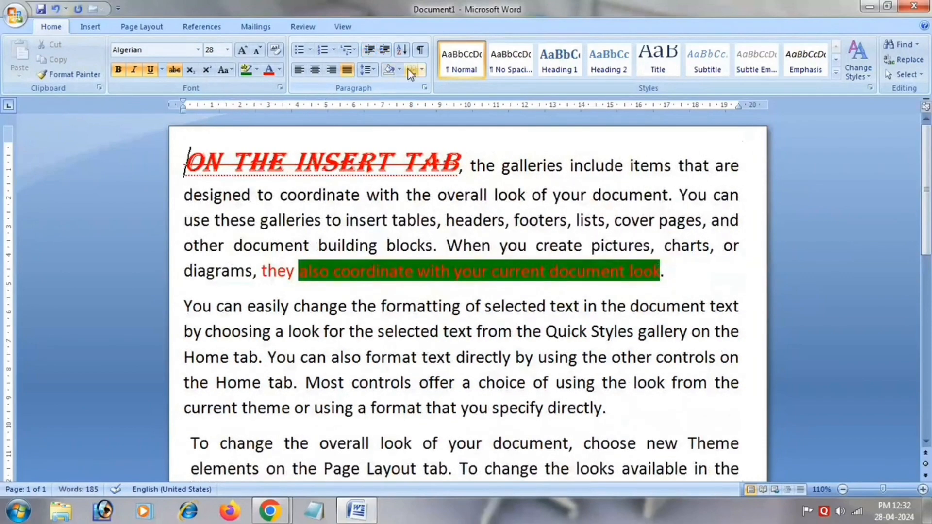
Show and hide the formatting marks, then view the available paragraph border options.
{"action": "left_click", "coordinate": [418, 56]}
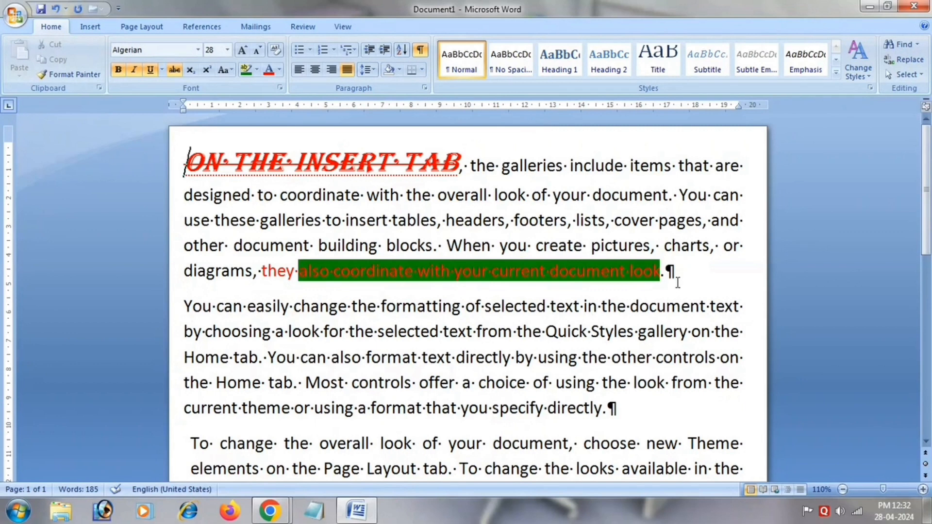
{"action": "left_click", "coordinate": [420, 50]}
{"action": "left_click", "coordinate": [421, 70]}
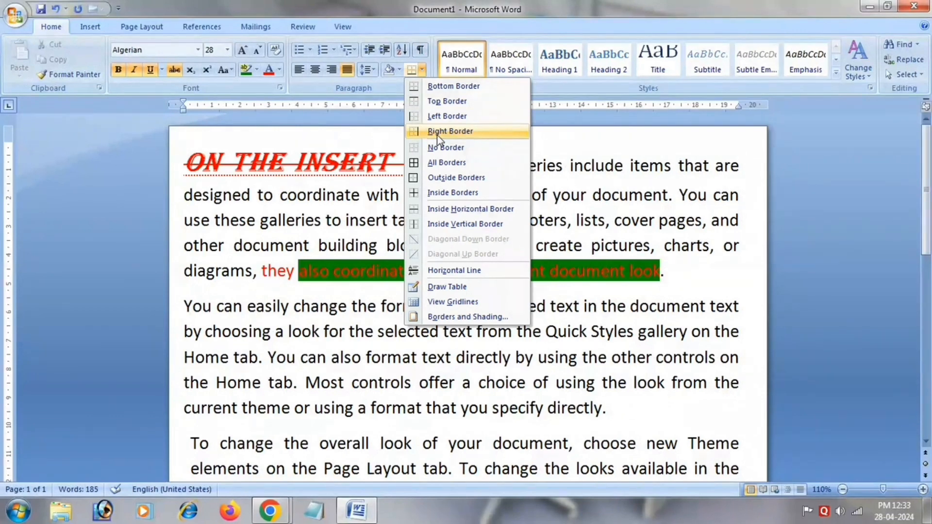
{"action": "left_click", "coordinate": [637, 179]}
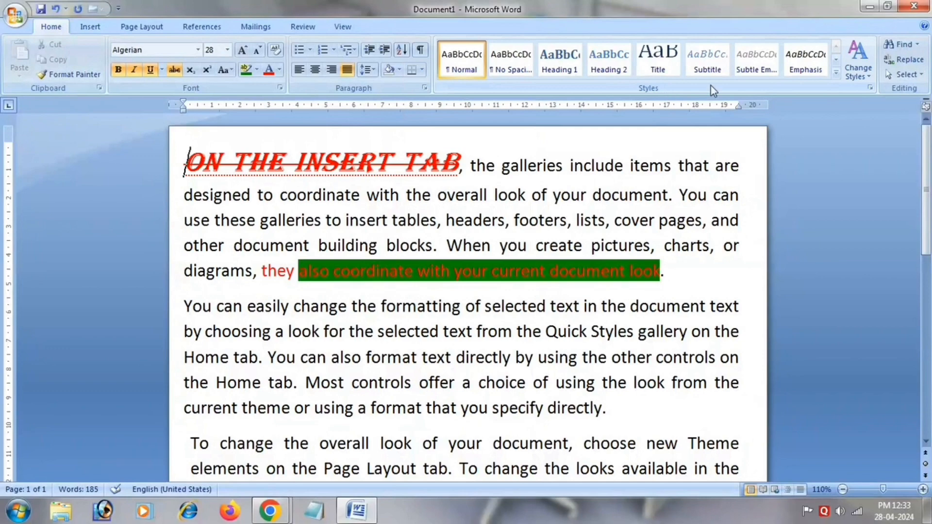
Examine the Quick Styles gallery, the Change Styles color and font sets, and the Select options without applying any.
{"action": "left_click", "coordinate": [835, 73]}
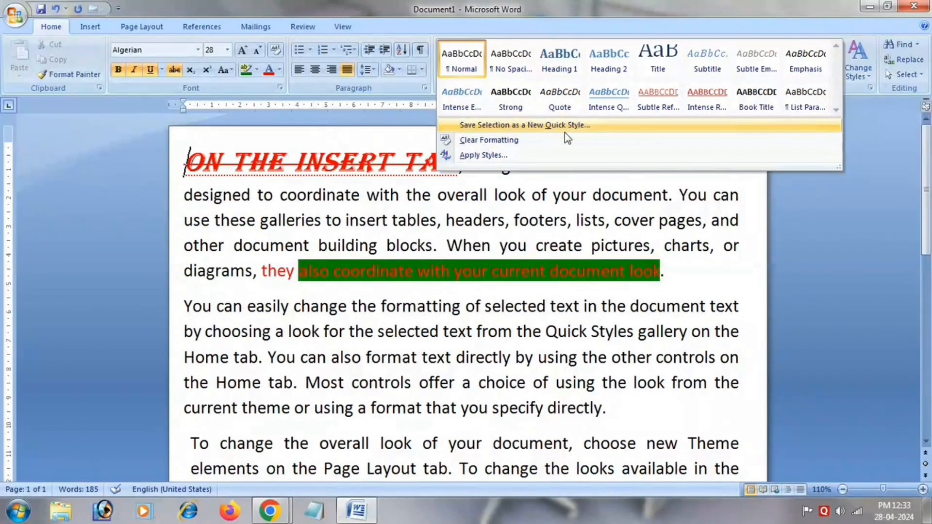
{"action": "left_click", "coordinate": [647, 318]}
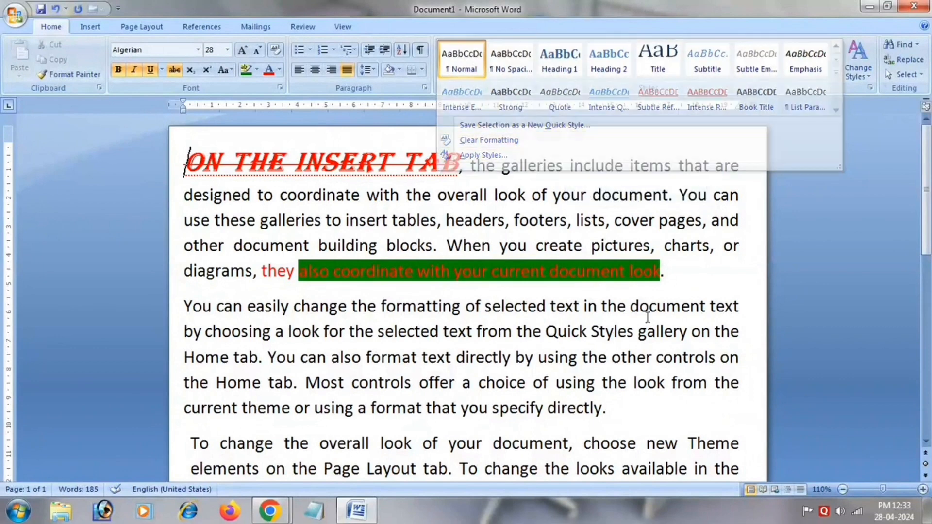
{"action": "left_click", "coordinate": [859, 73]}
{"action": "mouse_move", "coordinate": [857, 92]}
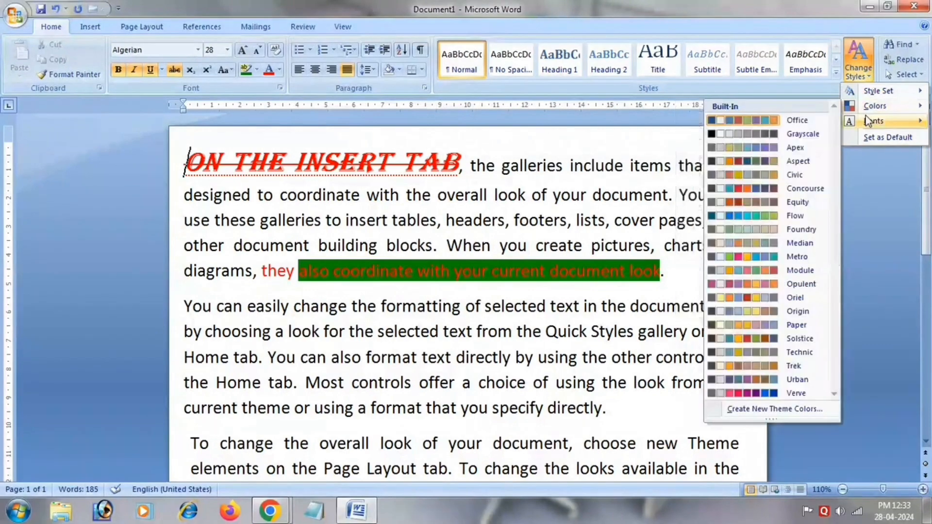
{"action": "mouse_move", "coordinate": [868, 122]}
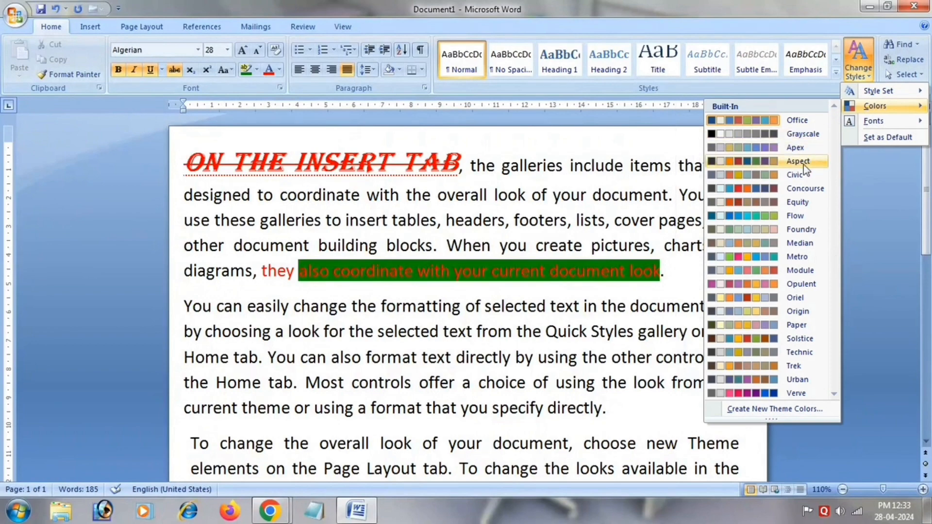
{"action": "left_click", "coordinate": [758, 2]}
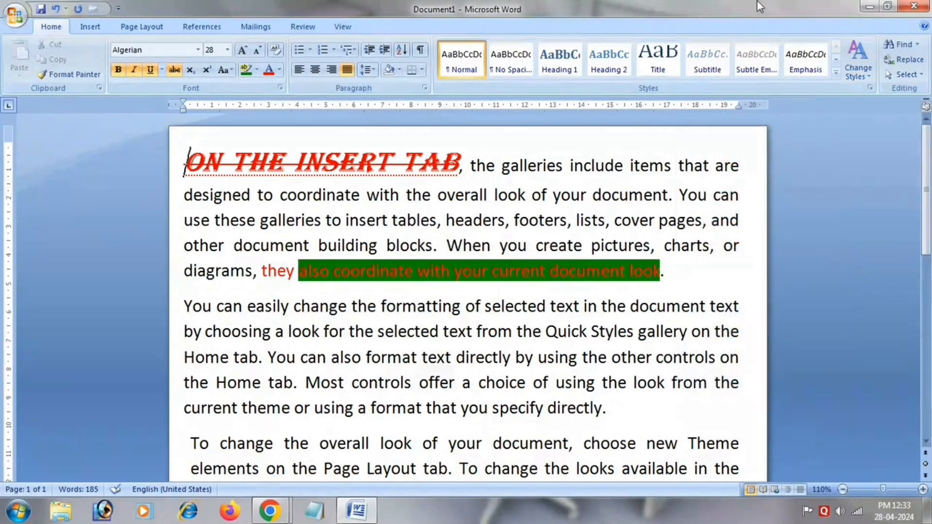
{"action": "left_click", "coordinate": [906, 75]}
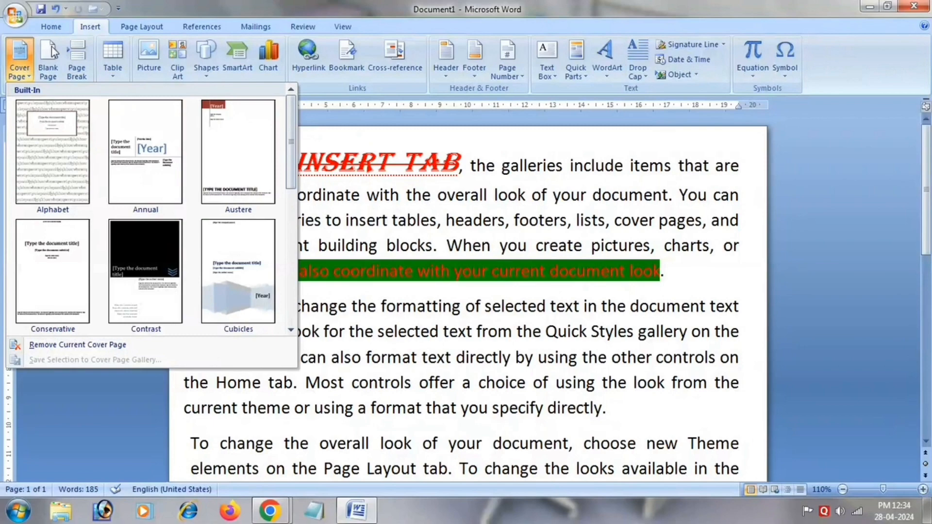
Browse the built-in cover page designs.
{"action": "left_click", "coordinate": [24, 68]}
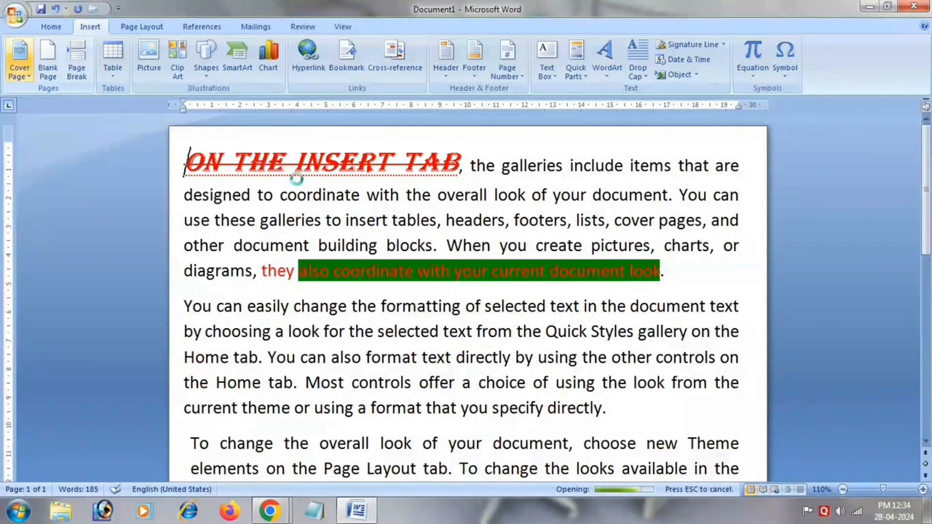
{"action": "left_click", "coordinate": [19, 61]}
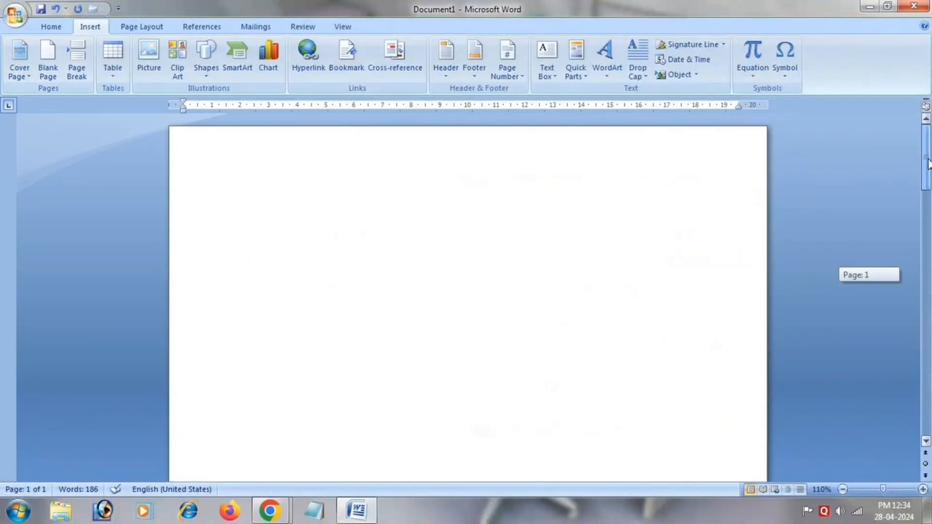
{"action": "left_click_drag", "start_coordinate": [926, 161], "coordinate": [926, 216]}
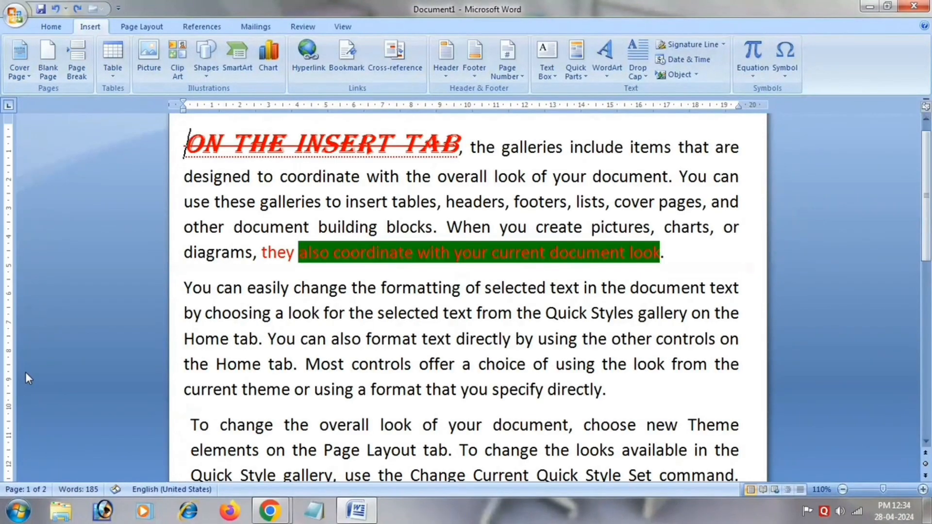
Insert a page break before "You can also format text directly" in the second paragraph, then remove the break.
{"action": "left_click", "coordinate": [240, 339]}
{"action": "left_click", "coordinate": [264, 339]}
{"action": "left_click", "coordinate": [70, 73]}
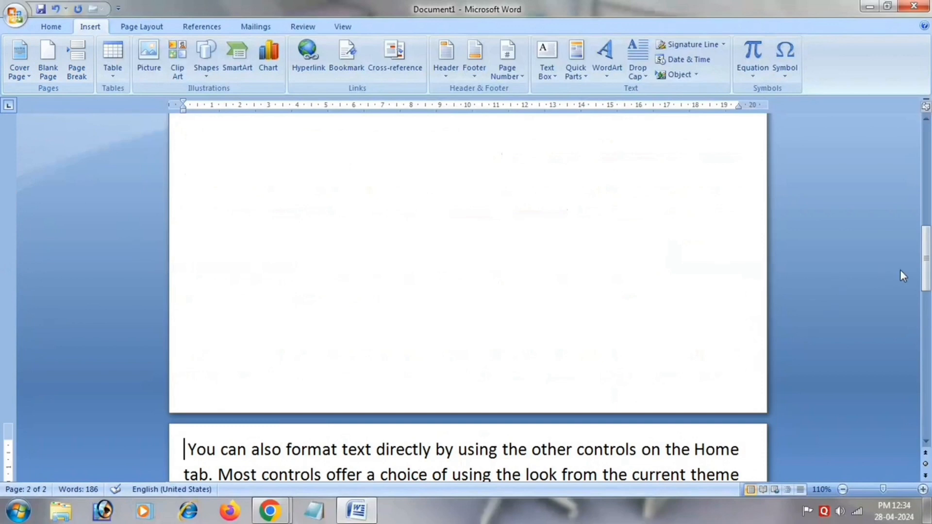
{"action": "left_click_drag", "start_coordinate": [927, 279], "coordinate": [927, 186]}
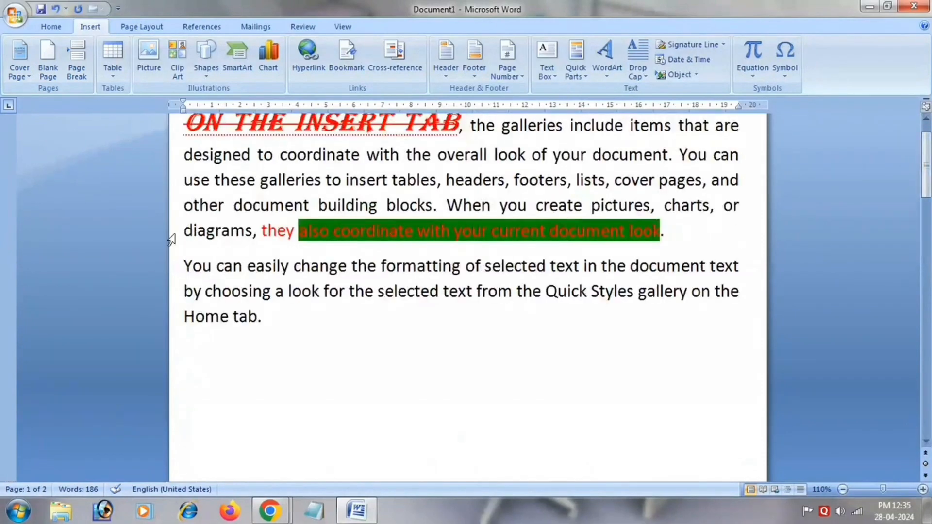
{"action": "key", "text": "BackSpace"}
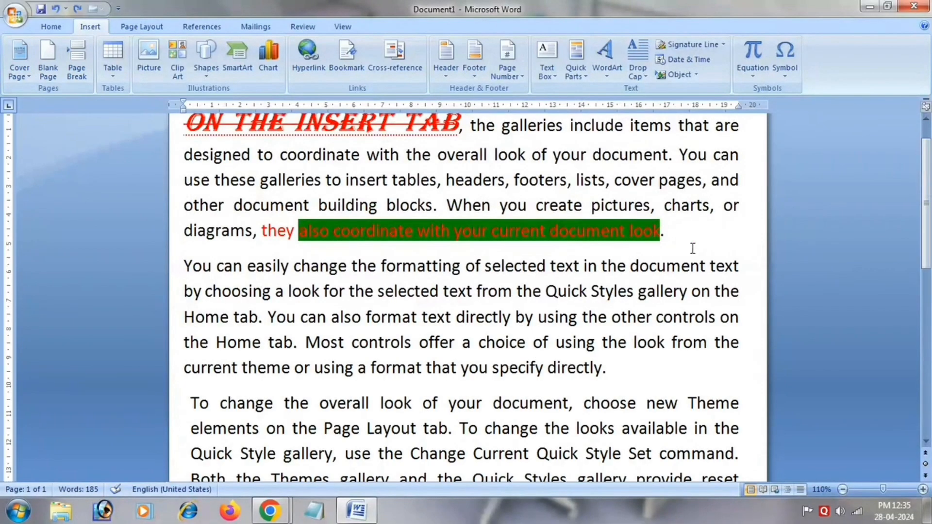
Place the insertion point in the blank area below the text and view the table grid and Insert Table settings.
{"action": "left_click_drag", "start_coordinate": [929, 203], "coordinate": [930, 355]}
{"action": "double_click", "coordinate": [532, 187]}
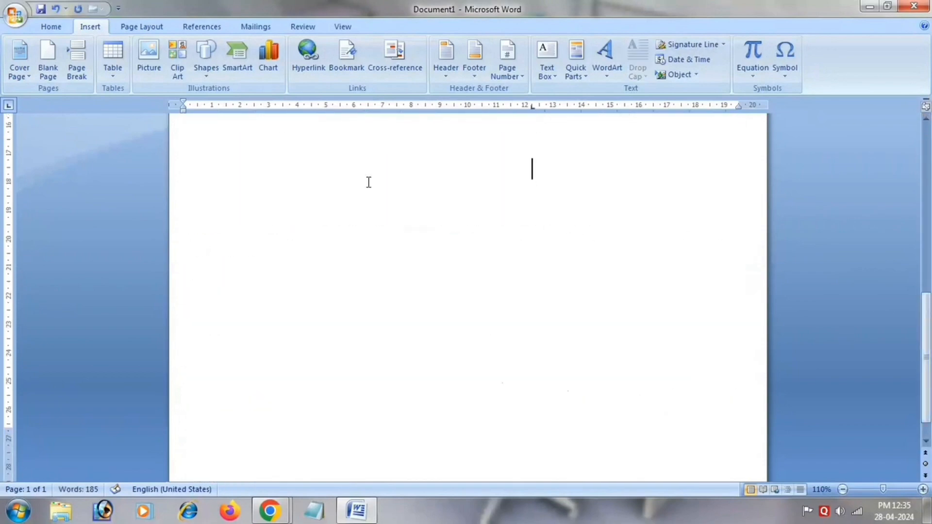
{"action": "left_click", "coordinate": [113, 56]}
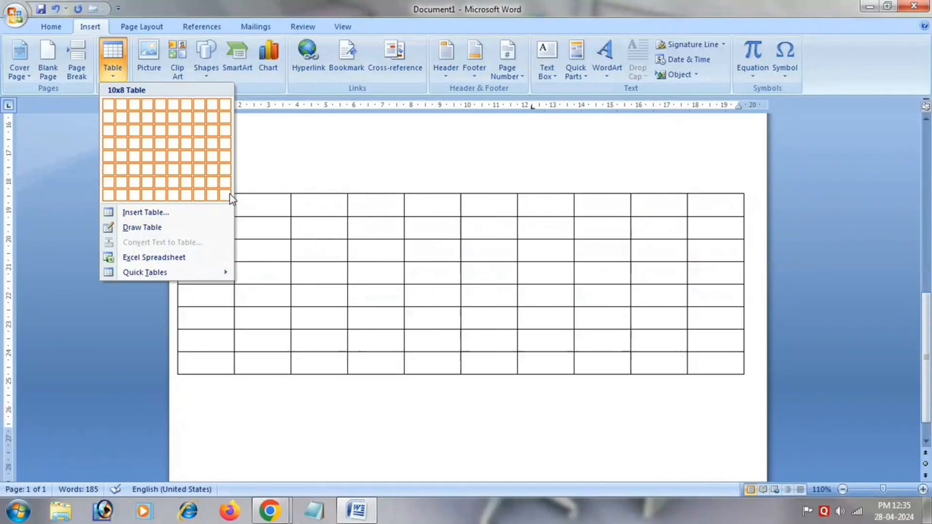
{"action": "left_click", "coordinate": [205, 209]}
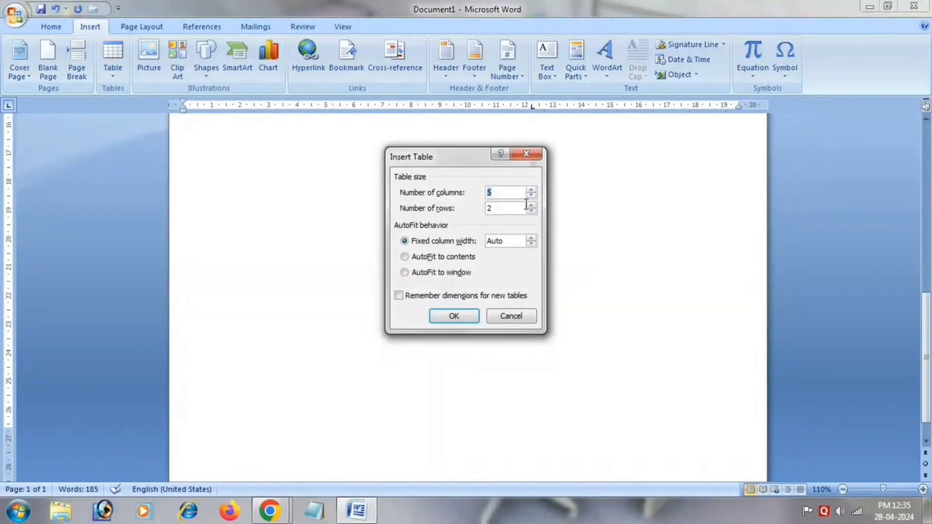
{"action": "left_click", "coordinate": [527, 154]}
Draw a table about 12.5 by 7 cm in the blank area with Draw Table, adding a smaller cell inside it.
{"action": "left_click", "coordinate": [112, 54]}
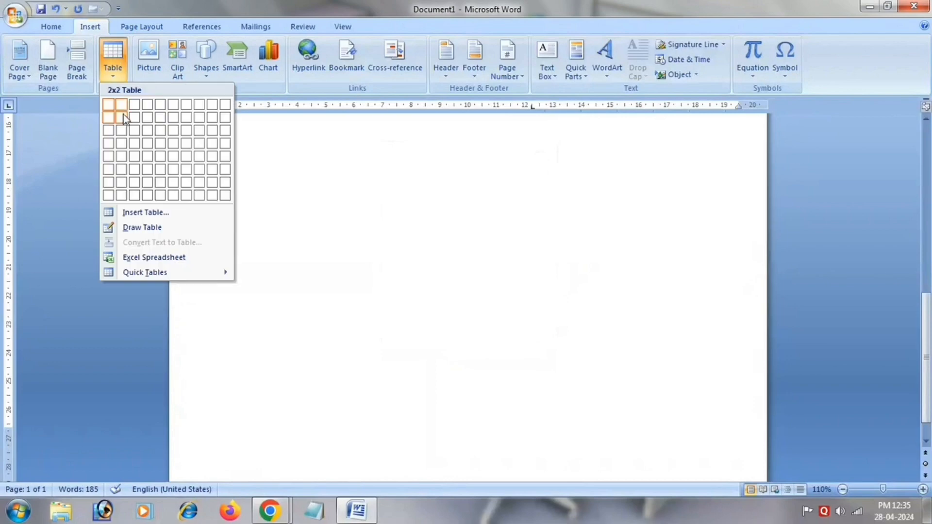
{"action": "left_click", "coordinate": [143, 227]}
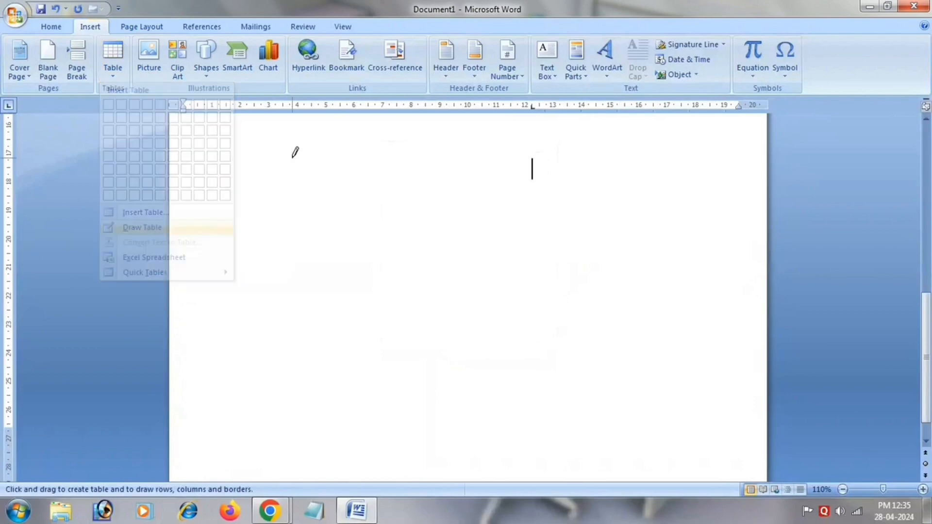
{"action": "left_click_drag", "start_coordinate": [291, 159], "coordinate": [651, 349]}
{"action": "left_click_drag", "start_coordinate": [360, 184], "coordinate": [531, 294]}
{"action": "scroll", "coordinate": [483, 293], "scroll_direction": "down", "scroll_amount": 10}
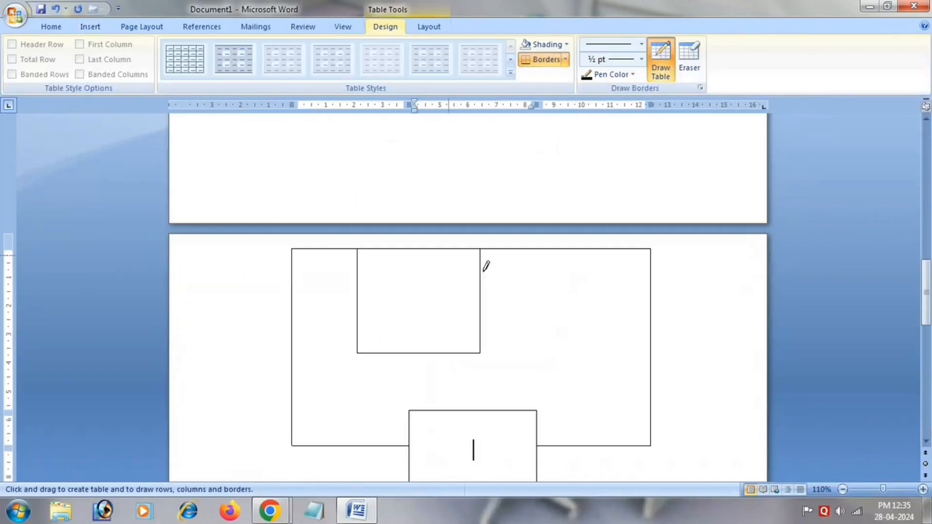
View the Excel Spreadsheet table option, then undo the drawn table.
{"action": "left_click", "coordinate": [51, 27]}
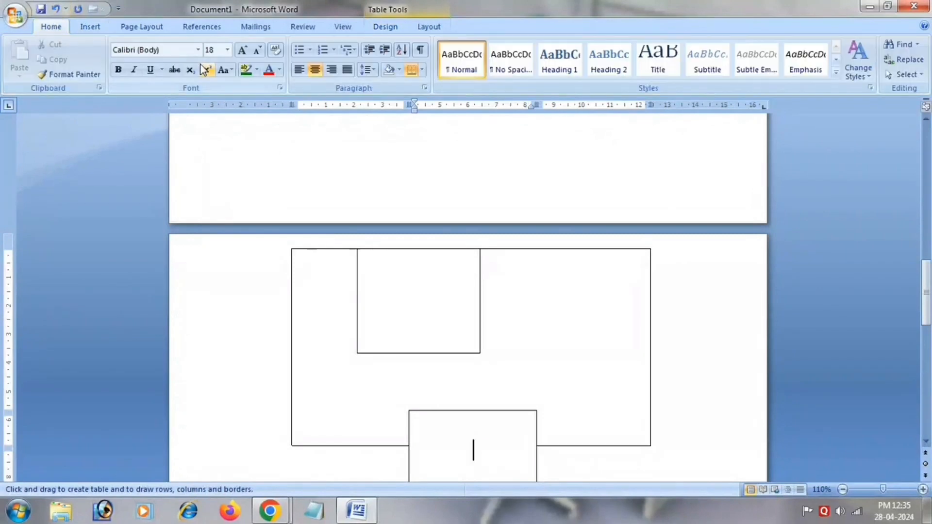
{"action": "left_click", "coordinate": [92, 28]}
{"action": "left_click", "coordinate": [116, 62]}
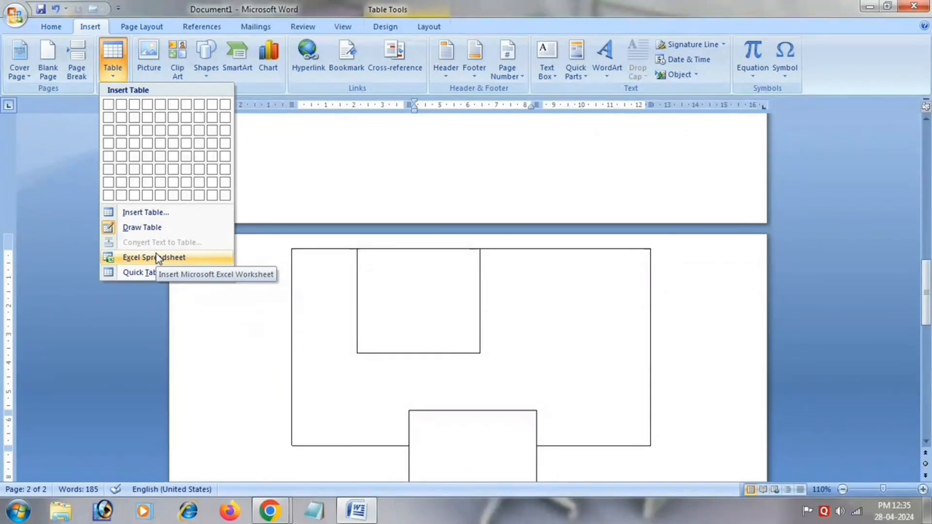
{"action": "key", "text": "Escape"}
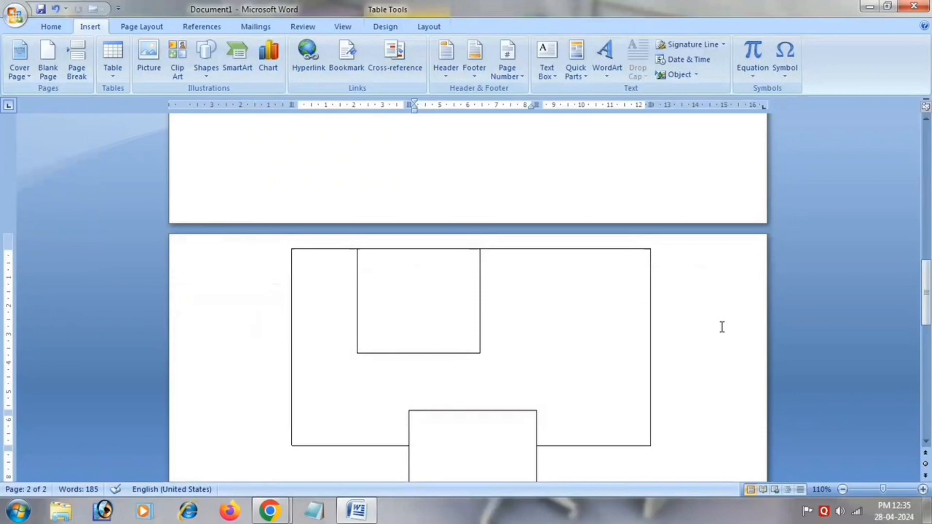
{"action": "key", "text": "ctrl+z"}
{"action": "key", "text": "ctrl+z"}
{"action": "key", "text": "ctrl+z"}
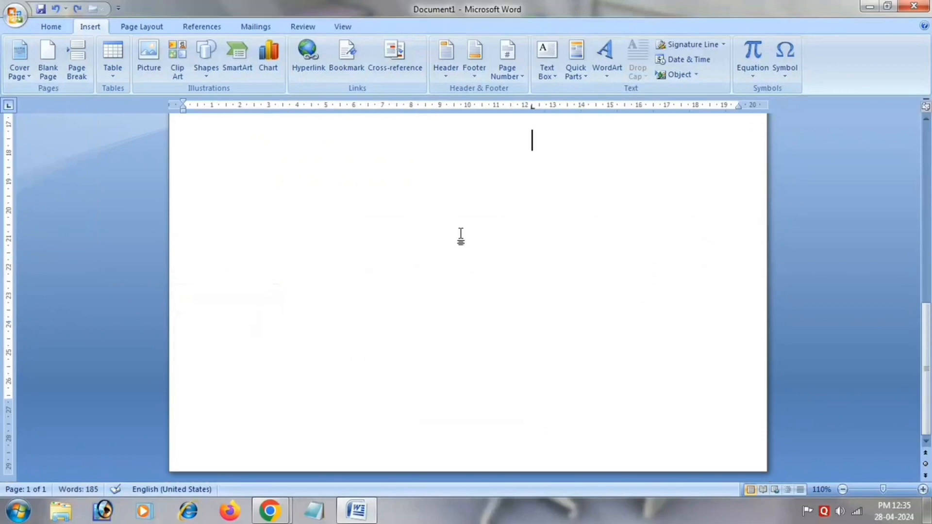
Insert the koala photo from the Public Pictures folder into the blank area below the text.
{"action": "left_click", "coordinate": [141, 78]}
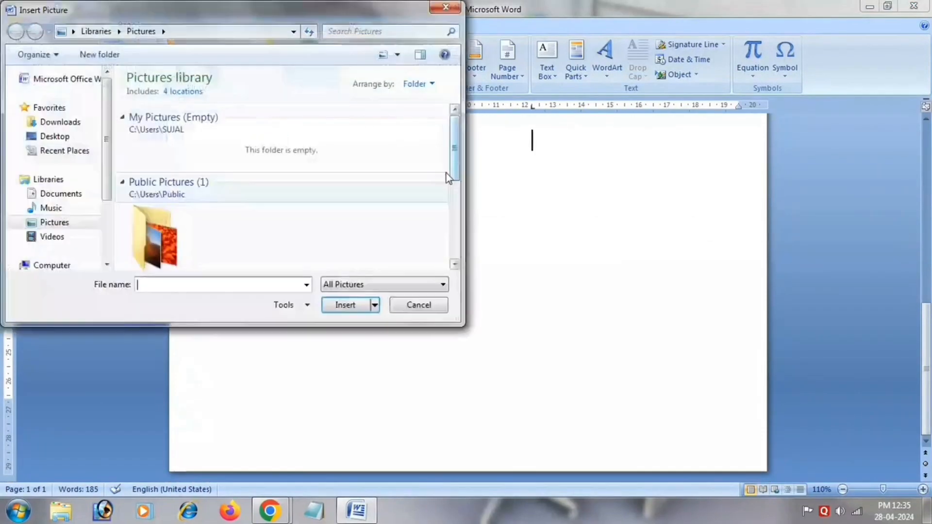
{"action": "double_click", "coordinate": [177, 251]}
{"action": "double_click", "coordinate": [165, 202]}
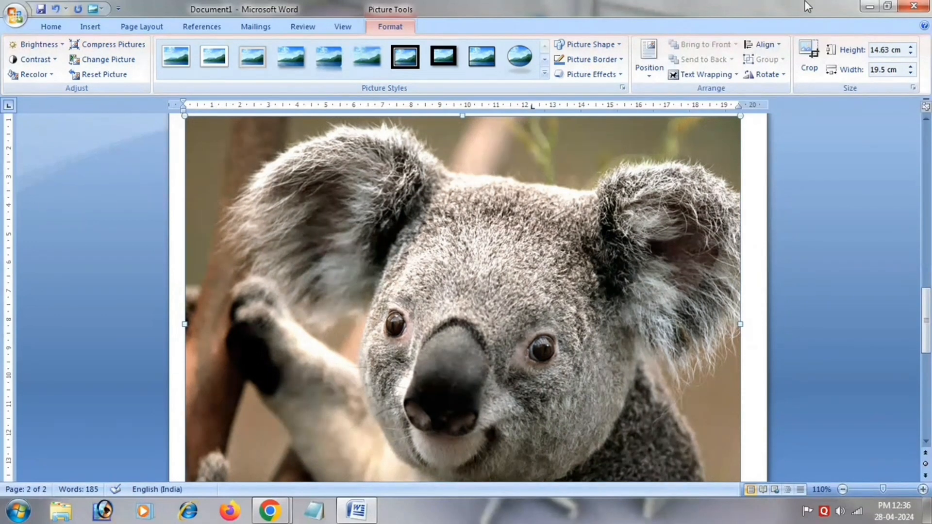
Search clip art for "car" and insert the black tow truck and the yellow racing car below the koala photo.
{"action": "left_click", "coordinate": [92, 27]}
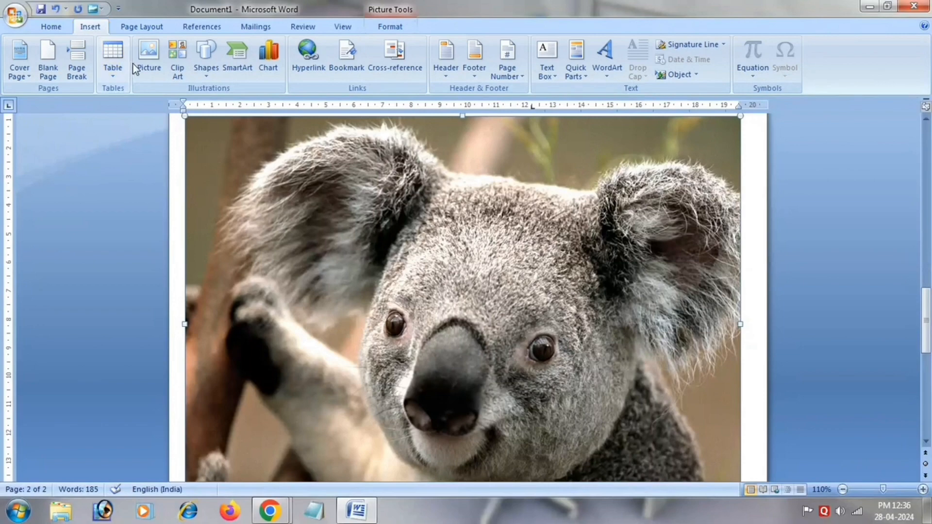
{"action": "left_click", "coordinate": [177, 78]}
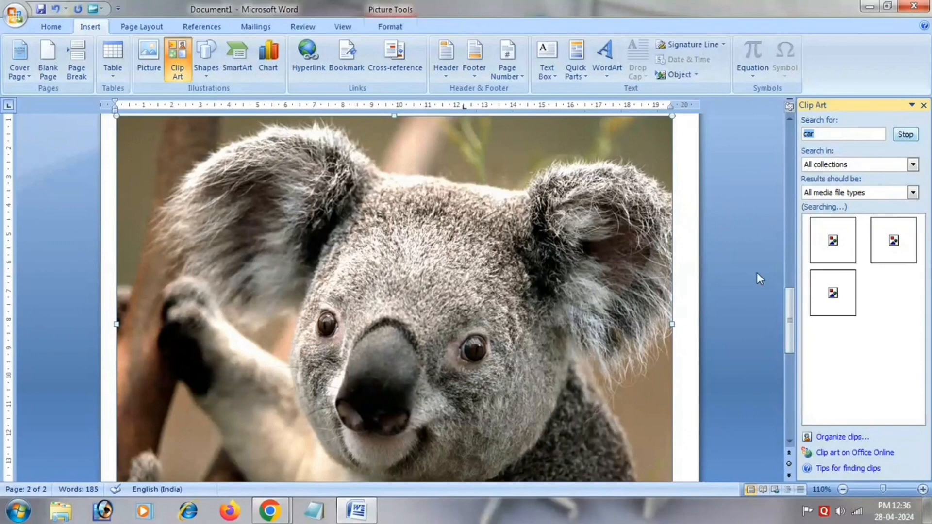
{"action": "left_click", "coordinate": [831, 294]}
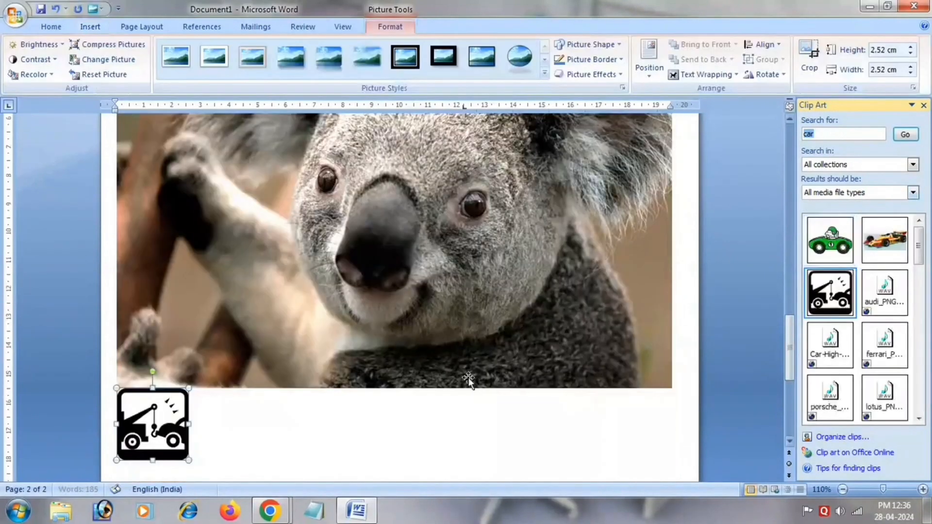
{"action": "left_click", "coordinate": [884, 240]}
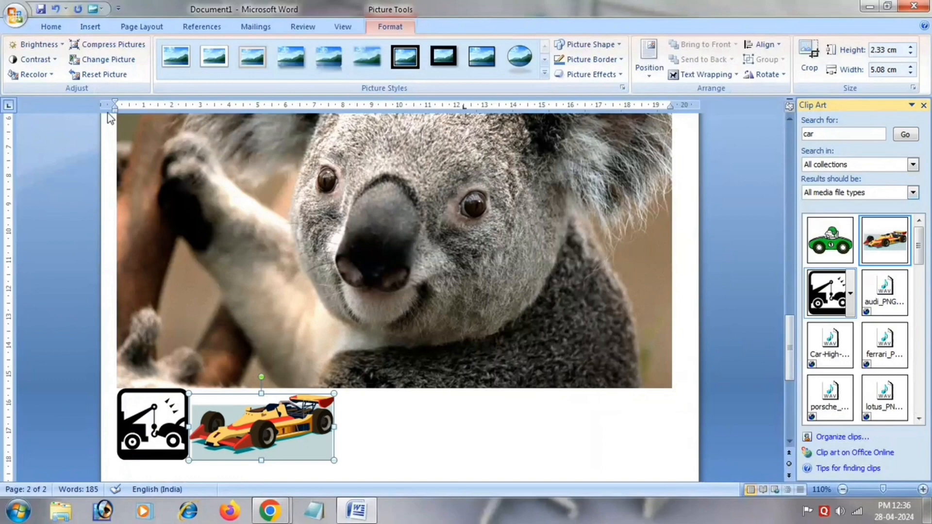
Draw a smiley face shape about 8.65 cm high and 6.81 cm wide beside the racing car clip art.
{"action": "left_click", "coordinate": [102, 28]}
{"action": "left_click", "coordinate": [207, 60]}
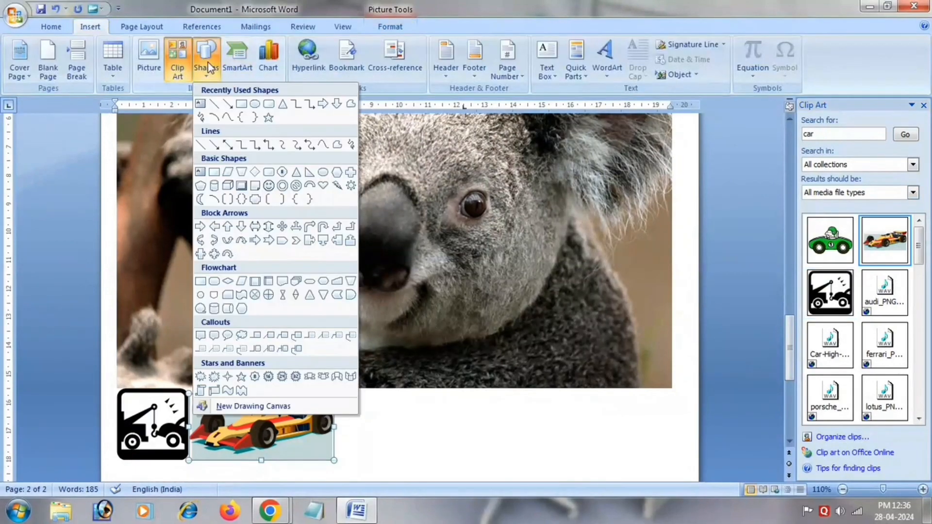
{"action": "left_click", "coordinate": [269, 186]}
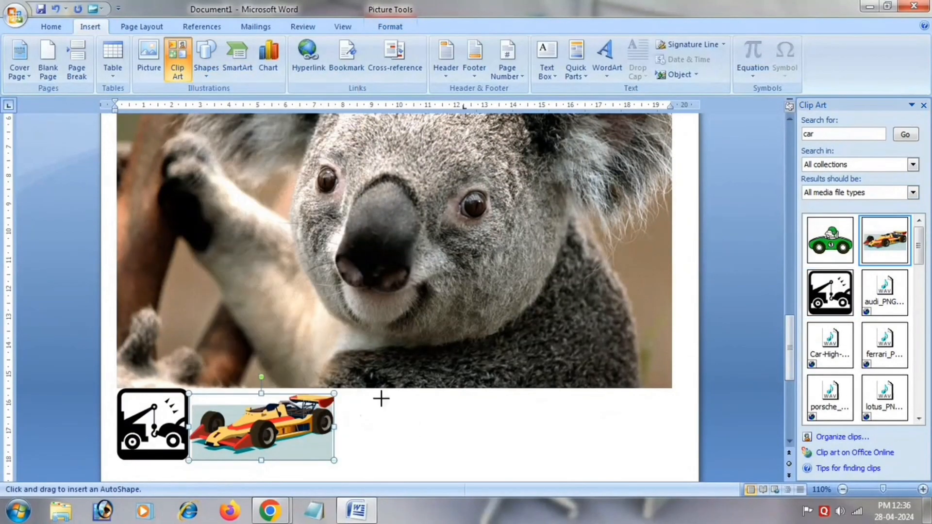
{"action": "mouse_move", "coordinate": [381, 403]}
{"action": "left_mouse_down"}
{"action": "mouse_move", "coordinate": [542, 499]}
{"action": "mouse_move", "coordinate": [563, 383]}
{"action": "mouse_move", "coordinate": [575, 366]}
{"action": "left_mouse_up"}
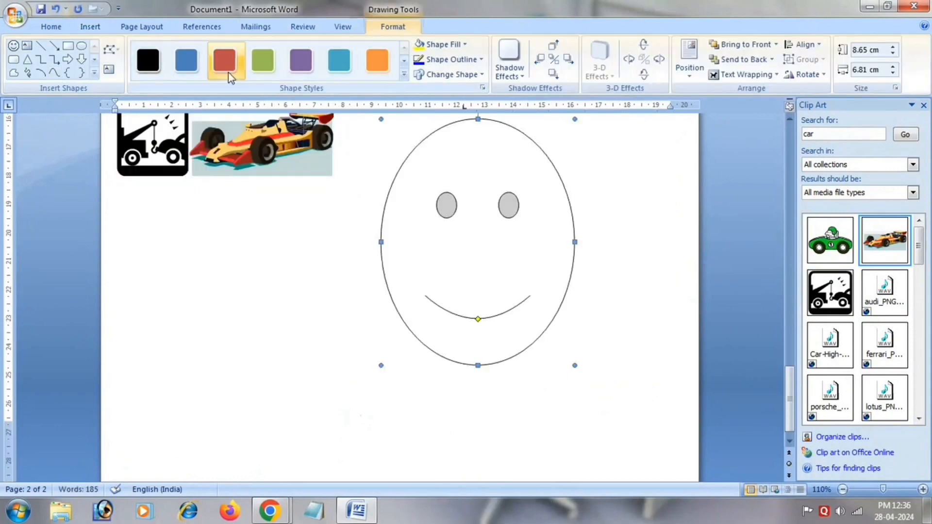
Fill the smiley face with a dark red theme color and give it a blue outline from the standard colors.
{"action": "left_click", "coordinate": [465, 44]}
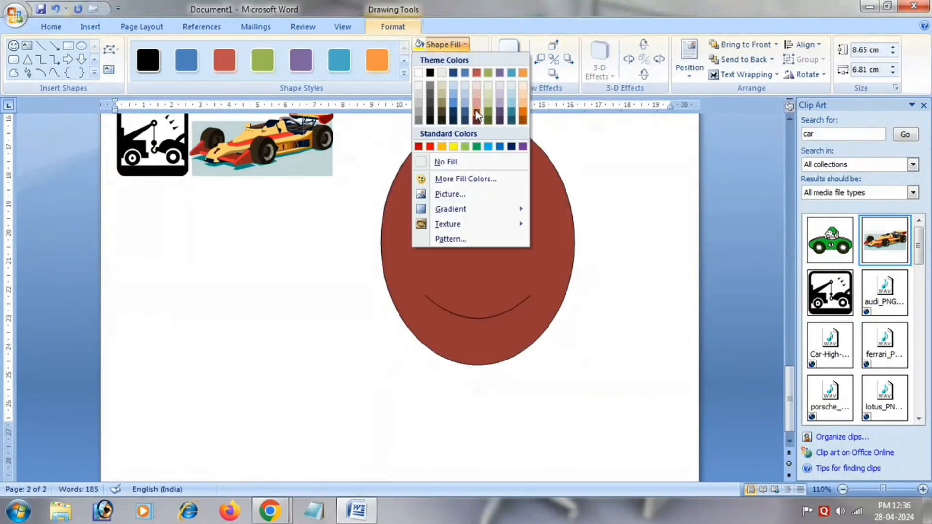
{"action": "left_click", "coordinate": [477, 116]}
{"action": "left_click", "coordinate": [466, 60]}
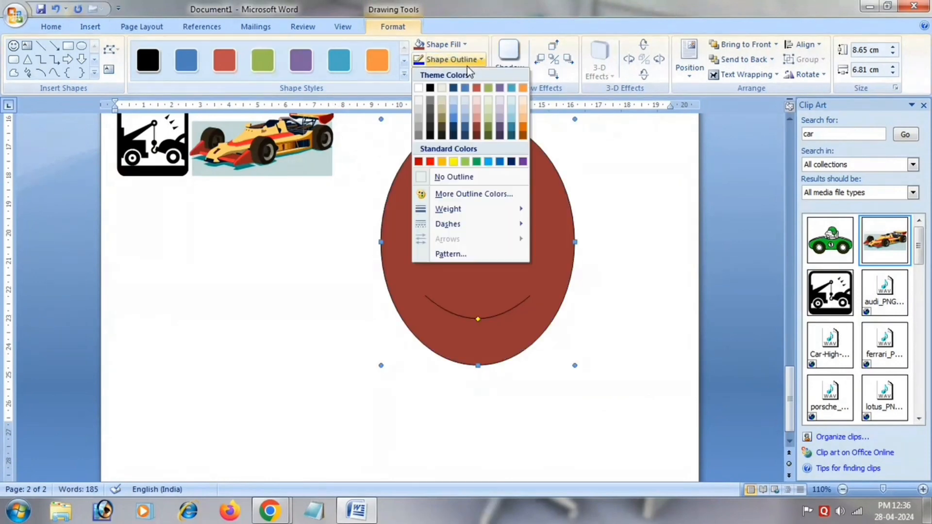
{"action": "left_click", "coordinate": [461, 193]}
{"action": "left_click", "coordinate": [710, 211]}
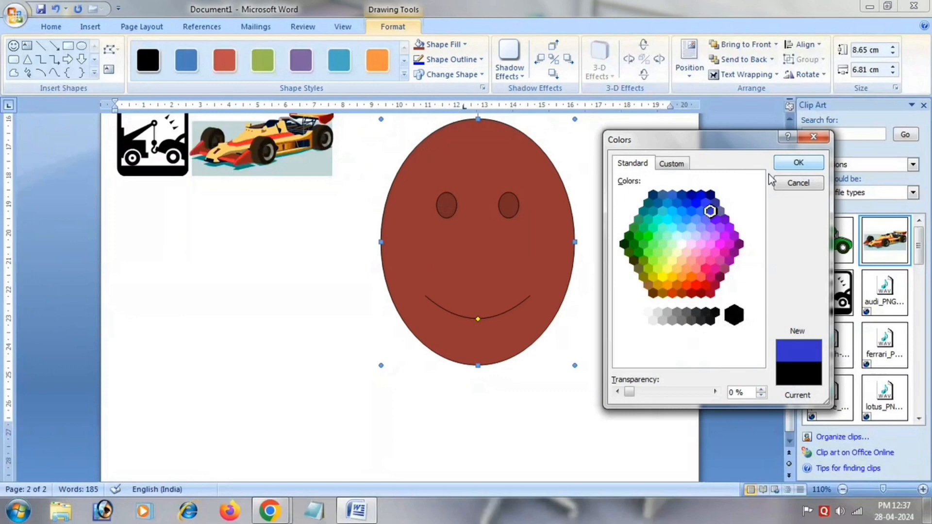
{"action": "left_click", "coordinate": [797, 162]}
Apply a drop shadow falling to the lower left of the smiley face.
{"action": "left_click", "coordinate": [509, 61]}
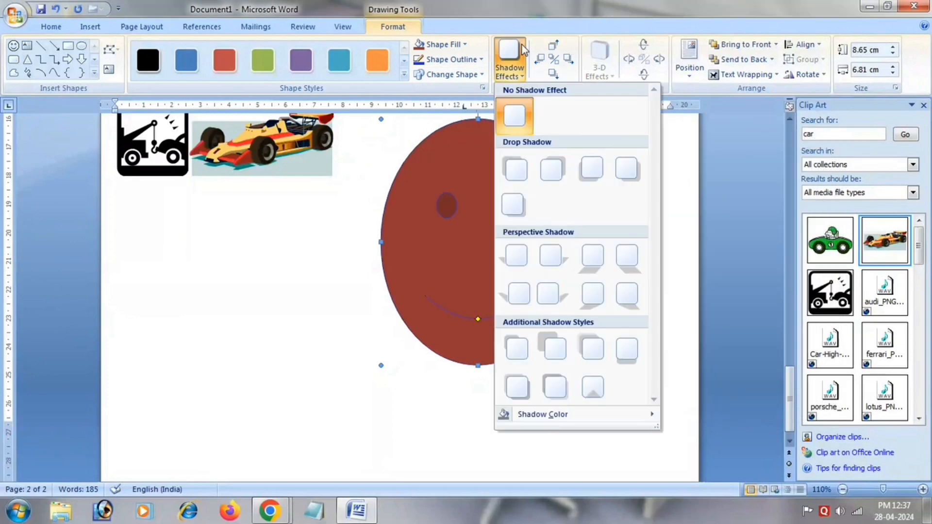
{"action": "left_click", "coordinate": [587, 170]}
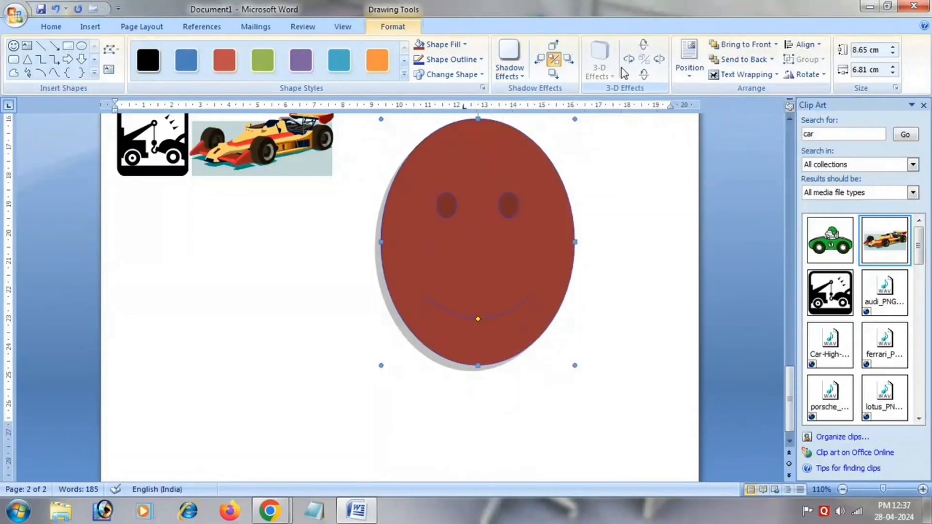
{"action": "left_click", "coordinate": [67, 31]}
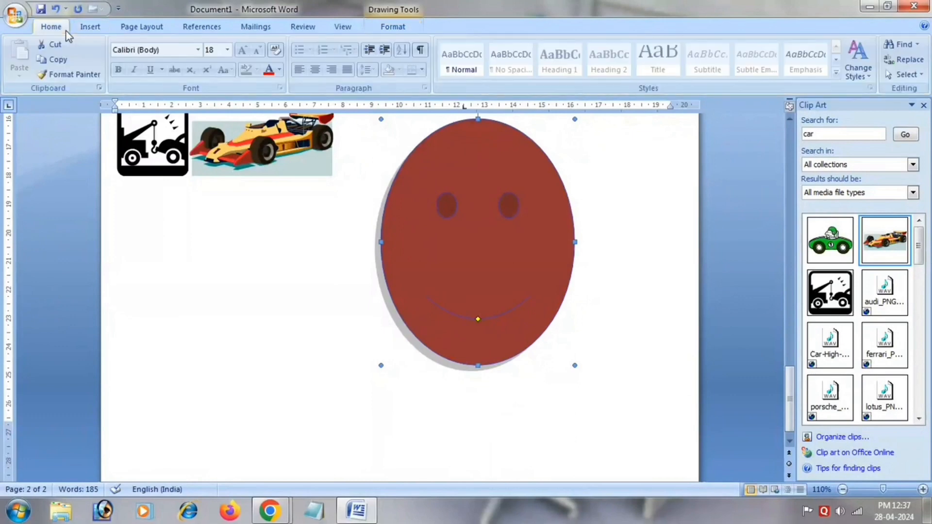
Review the SmartArt categories from List to Pyramid and insert a three-level Basic Pyramid graphic.
{"action": "left_click", "coordinate": [84, 27]}
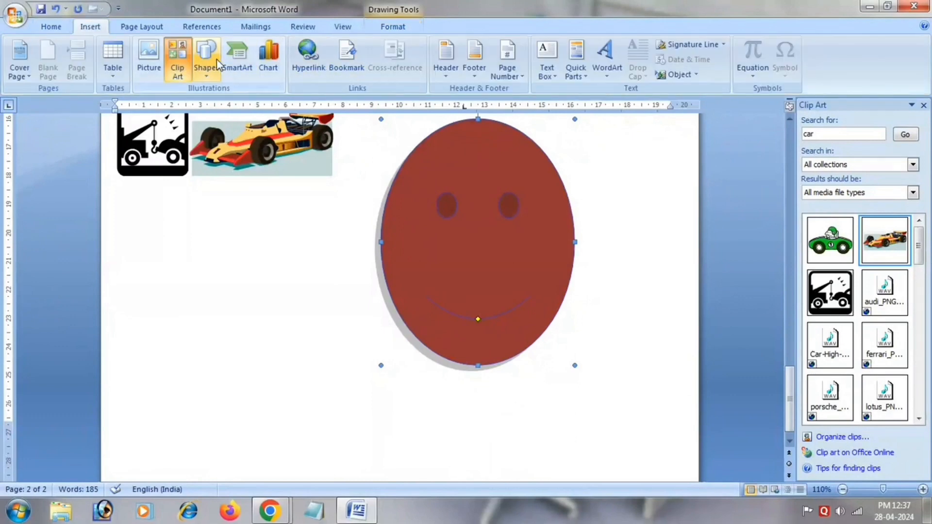
{"action": "left_click", "coordinate": [237, 60]}
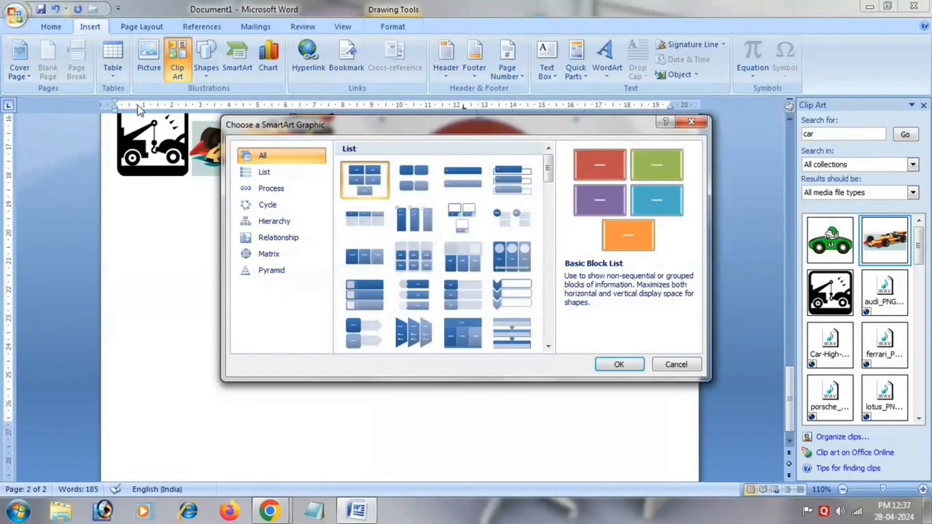
{"action": "left_click", "coordinate": [294, 174]}
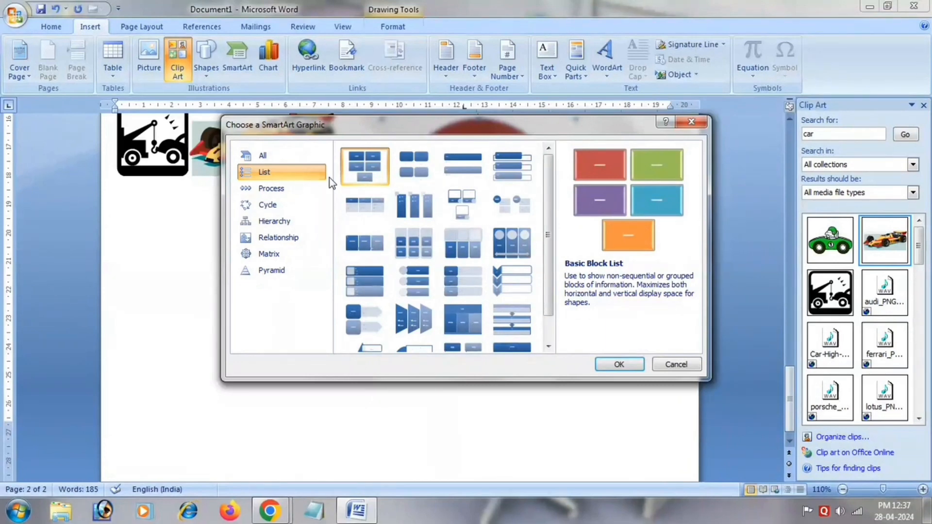
{"action": "left_click", "coordinate": [317, 191]}
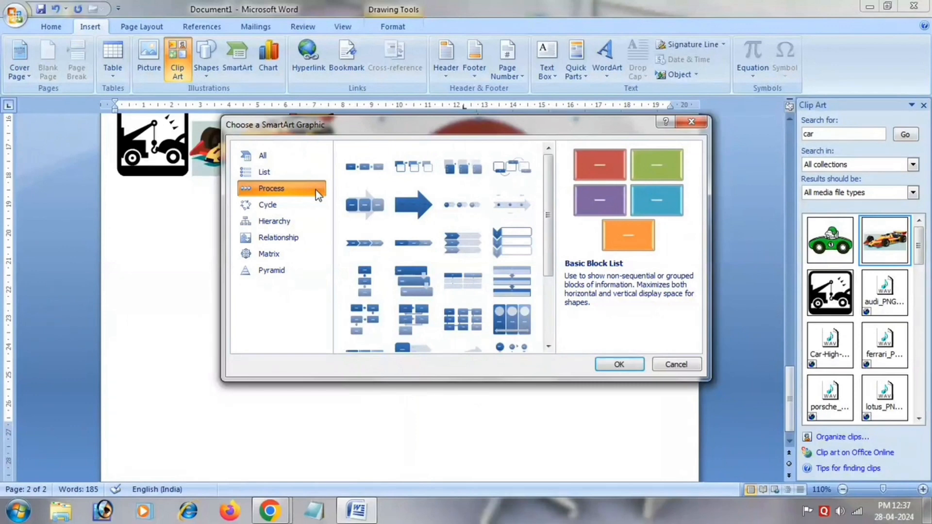
{"action": "key", "text": "Down"}
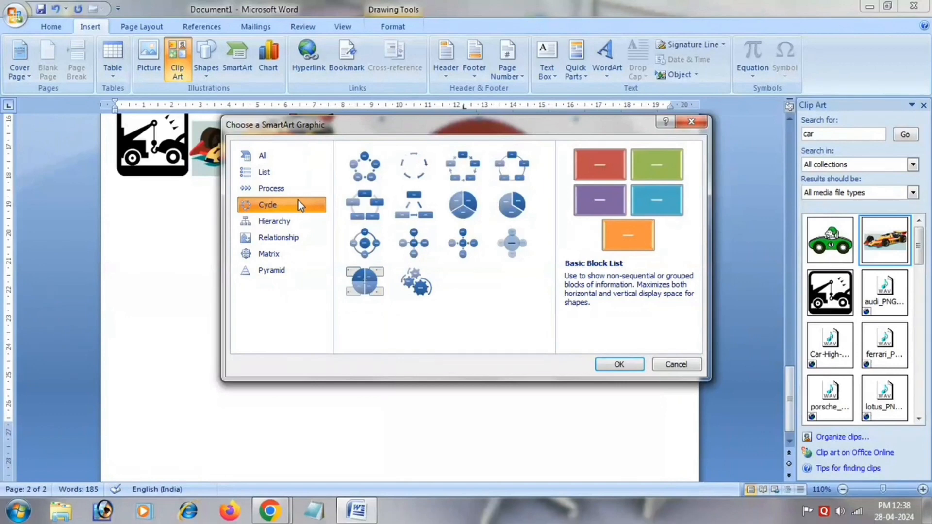
{"action": "key", "text": "Down"}
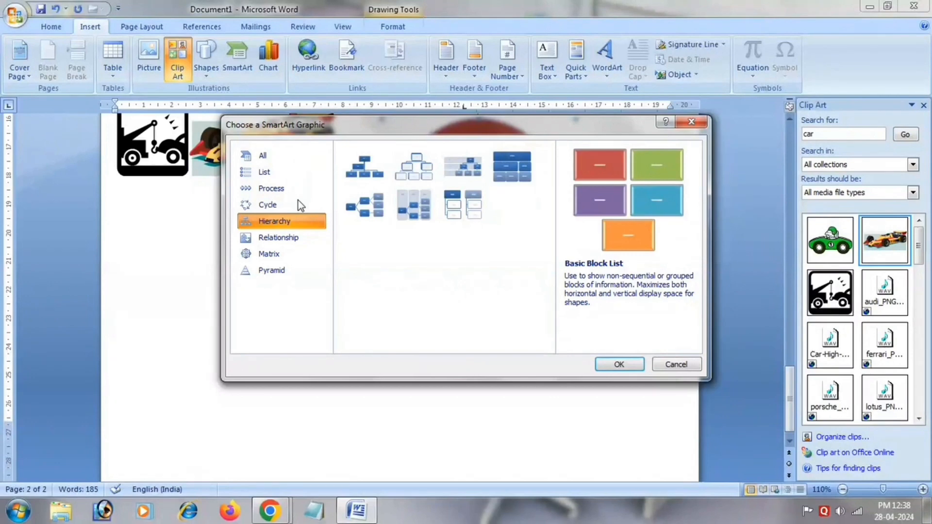
{"action": "key", "text": "Down"}
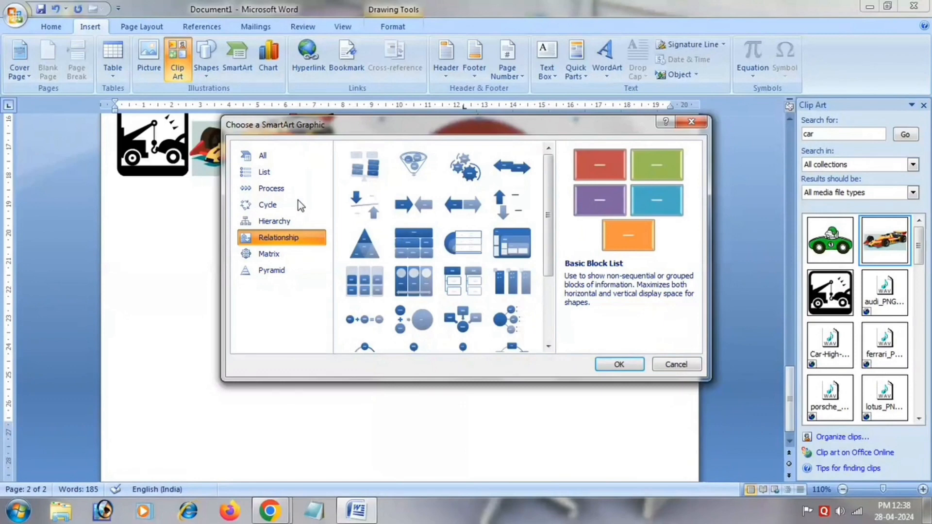
{"action": "key", "text": "Down"}
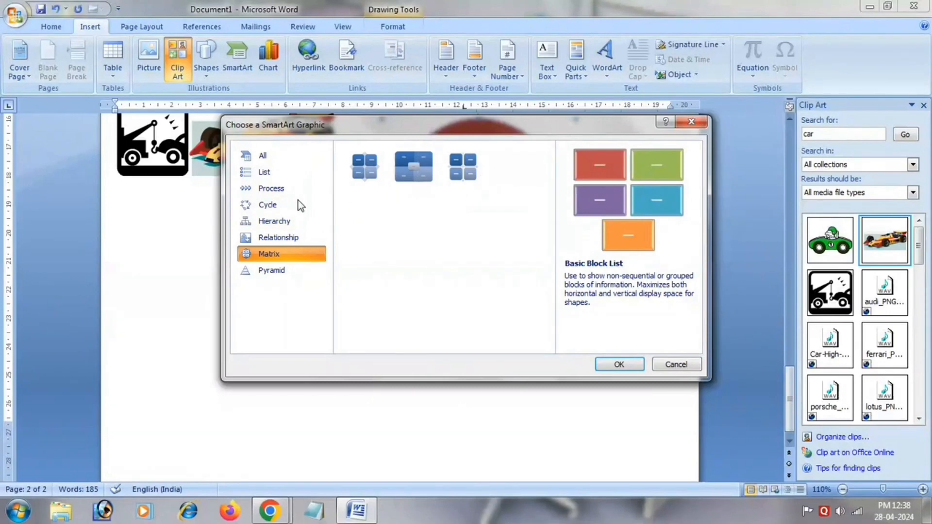
{"action": "key", "text": "Down"}
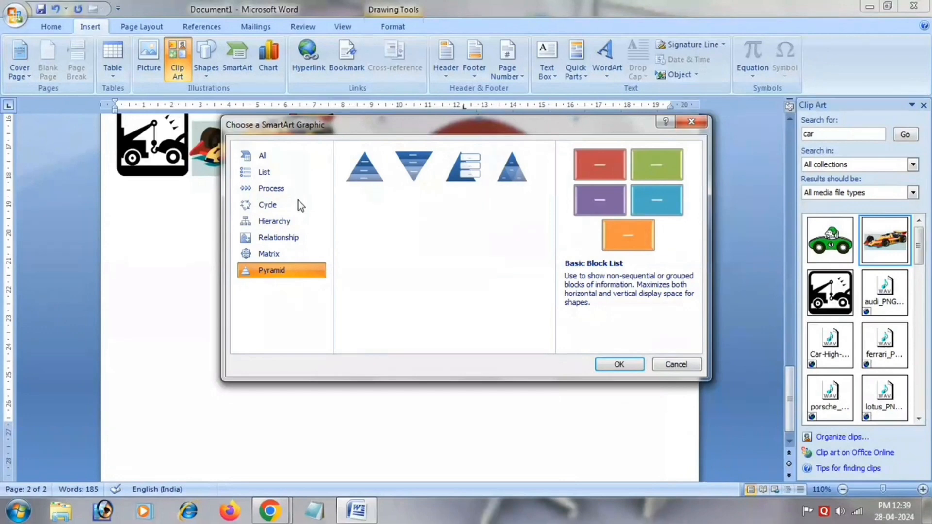
{"action": "double_click", "coordinate": [386, 160]}
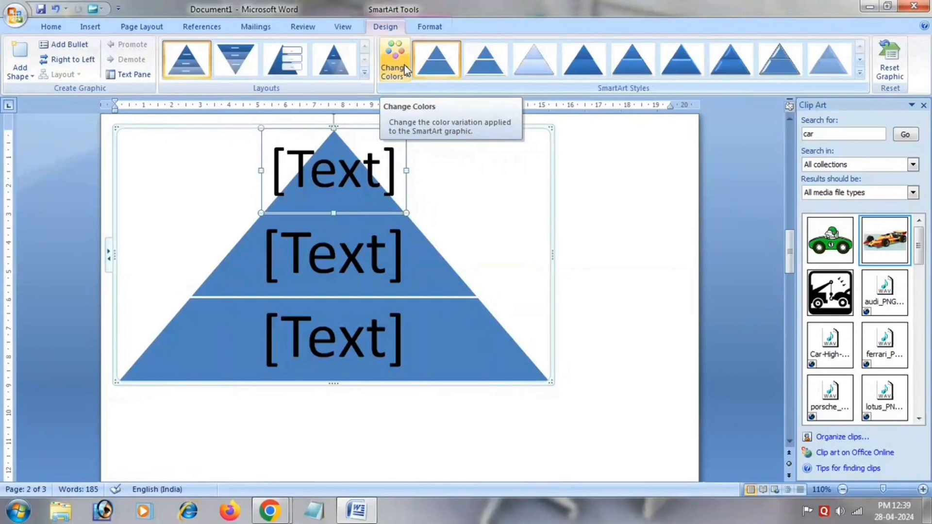
View the shape formatting options for the pyramid SmartArt, including Larger, and return to the insert commands.
{"action": "left_click", "coordinate": [429, 29]}
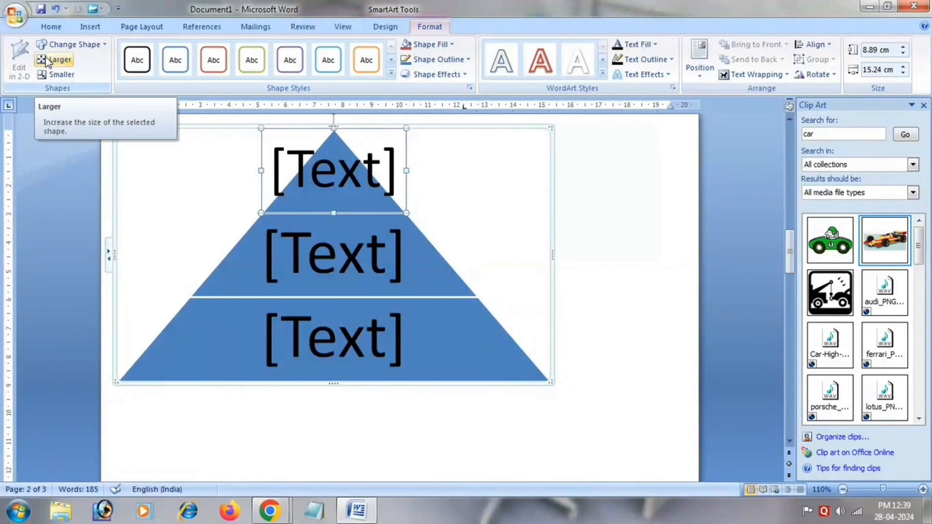
{"action": "left_click", "coordinate": [118, 24]}
{"action": "left_click", "coordinate": [103, 28]}
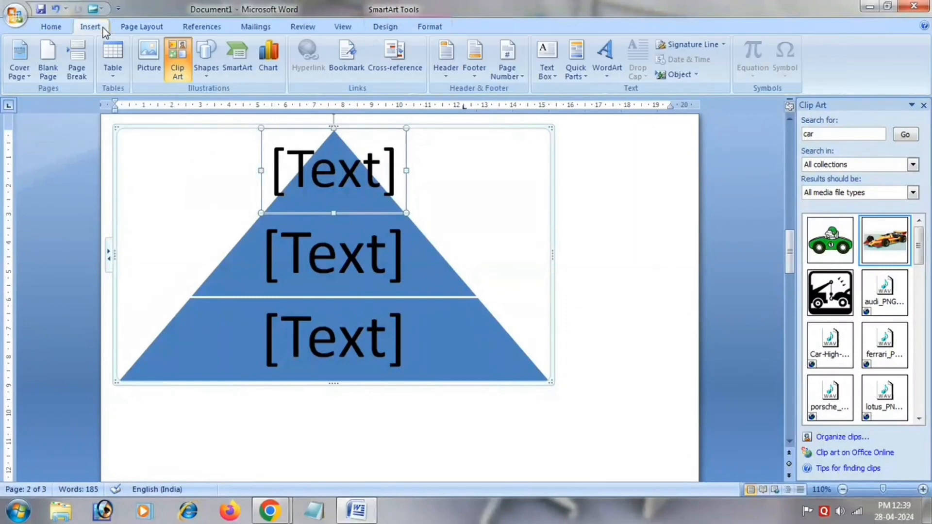